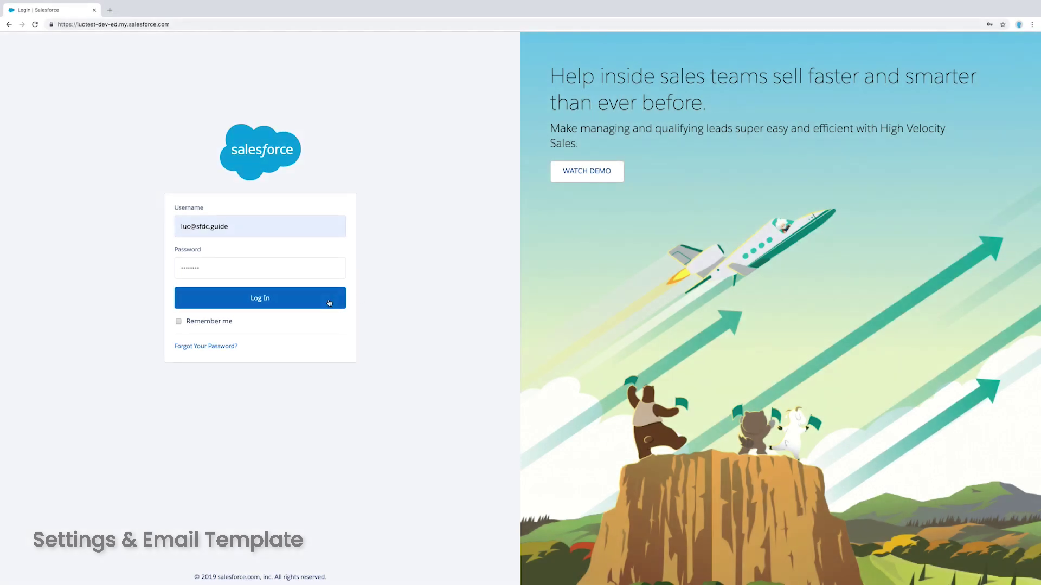
Log in, then open Web-to-Case settings and Web-to-Case HTML Generator in new tabs via Quick Find 'web'
left_click(310, 303)
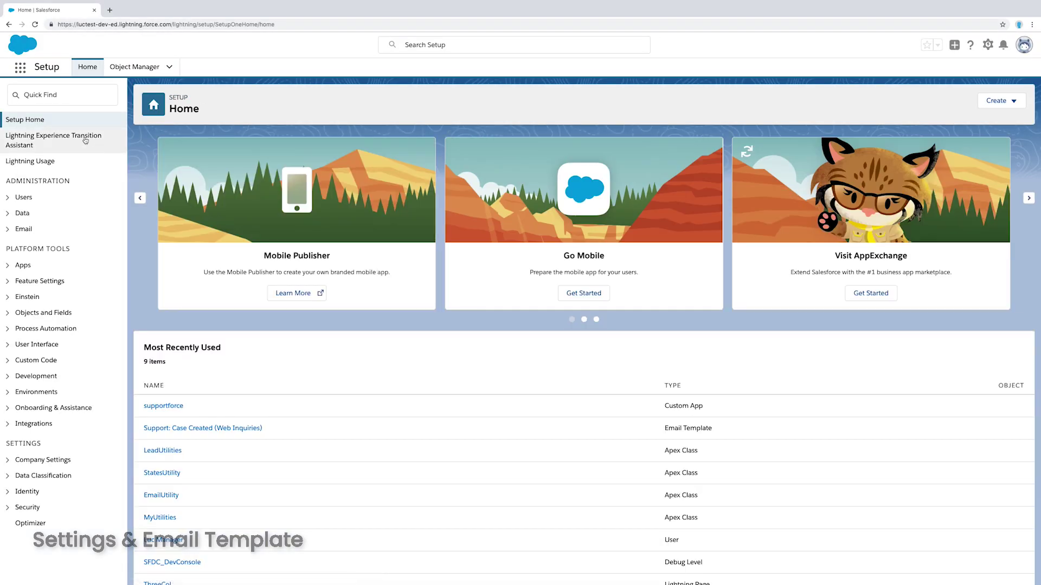
left_click(74, 96)
type("web")
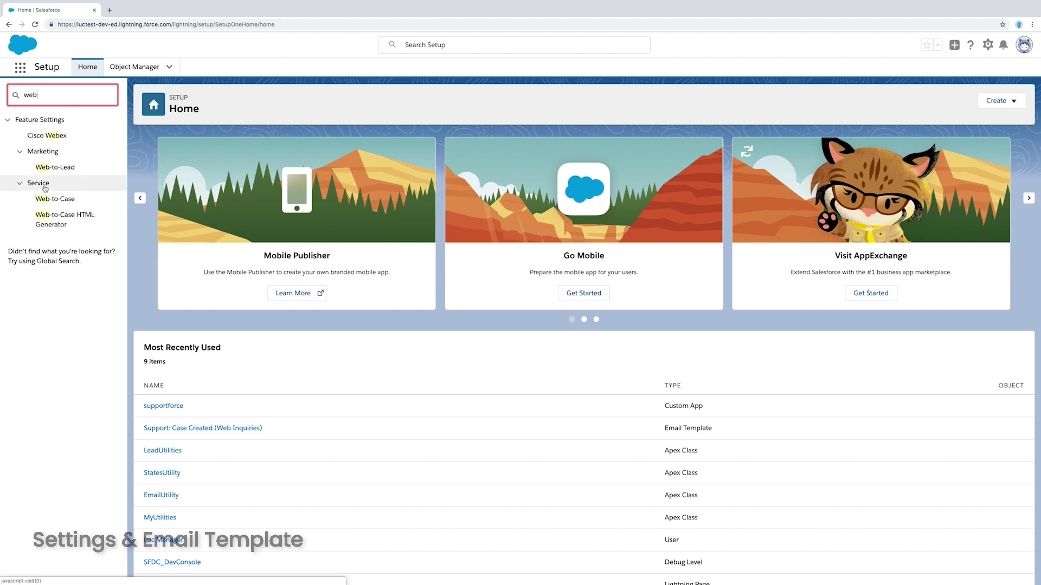
middle_click(59, 202)
middle_click(63, 216)
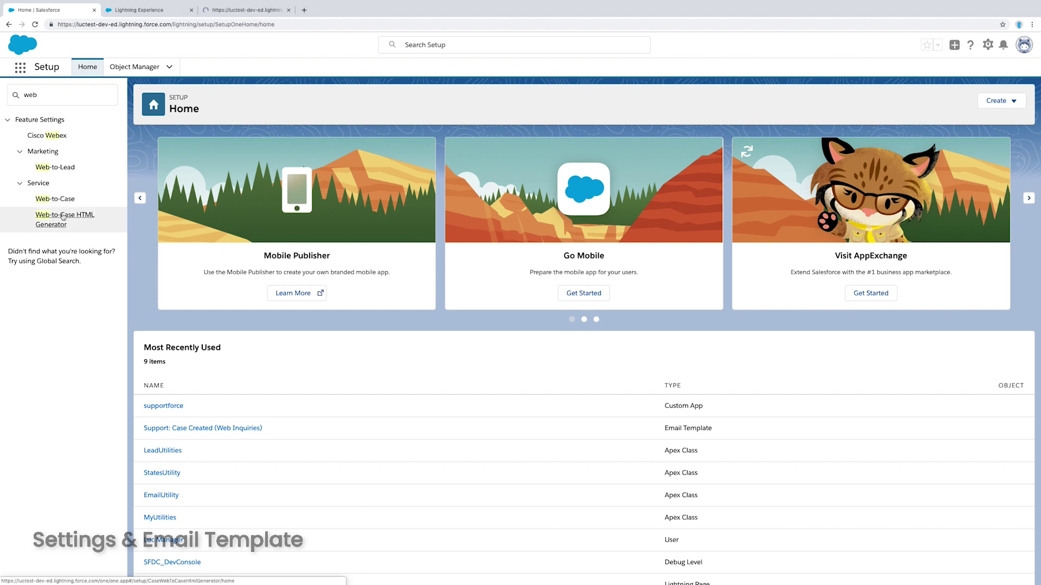
left_click(158, 11)
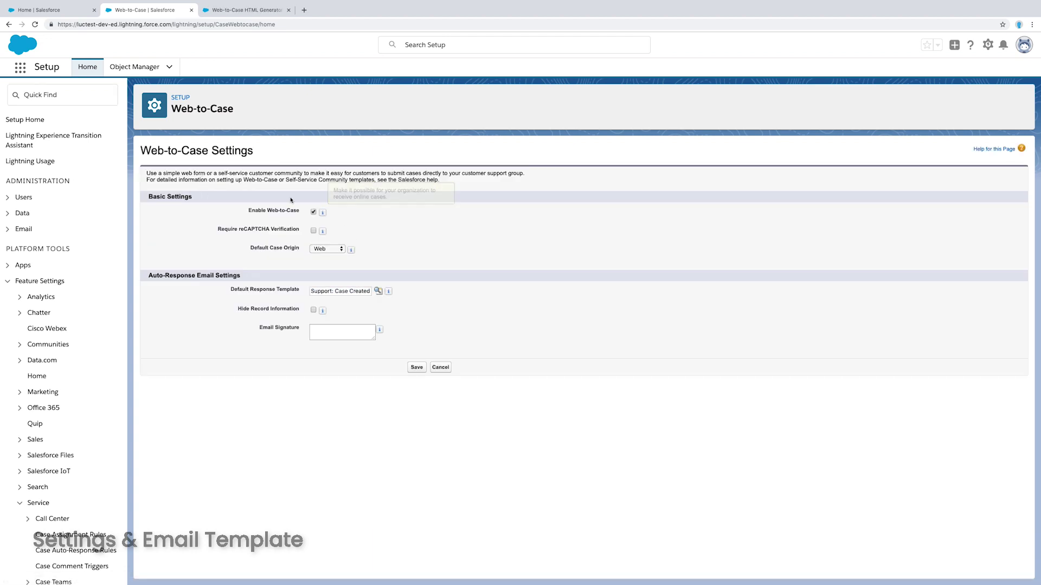
left_click(314, 231)
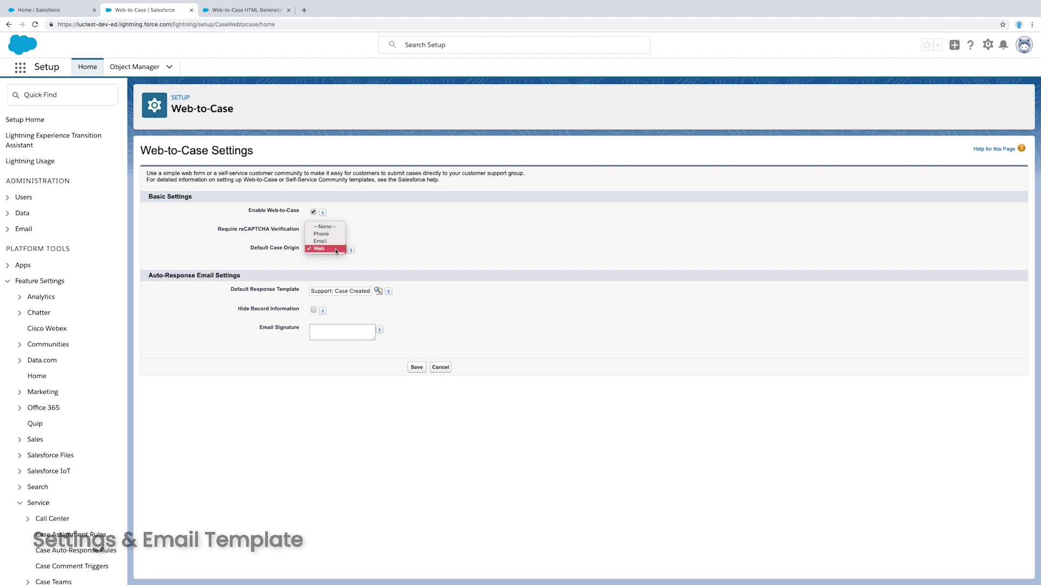
left_click(331, 249)
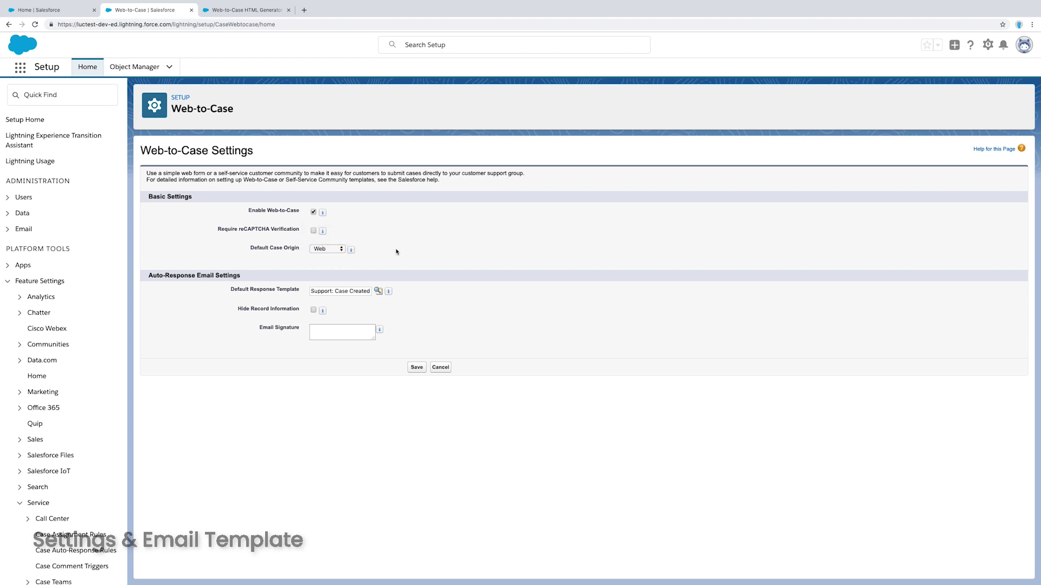
triple_click(356, 290)
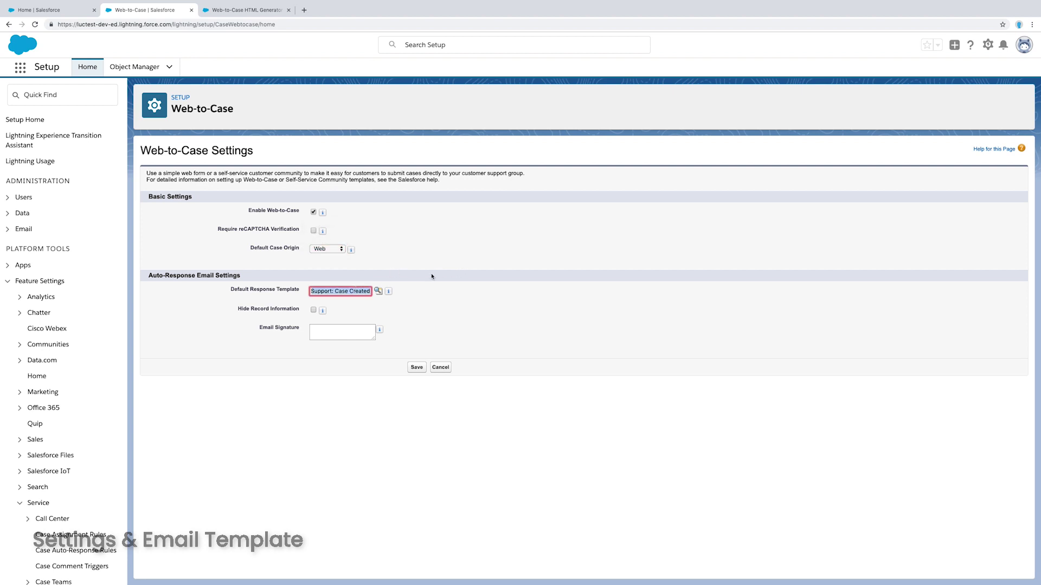
Search Quick Find for 'email temp' and open Classic Email Templates in a new tab
left_click(407, 294)
left_click(74, 97)
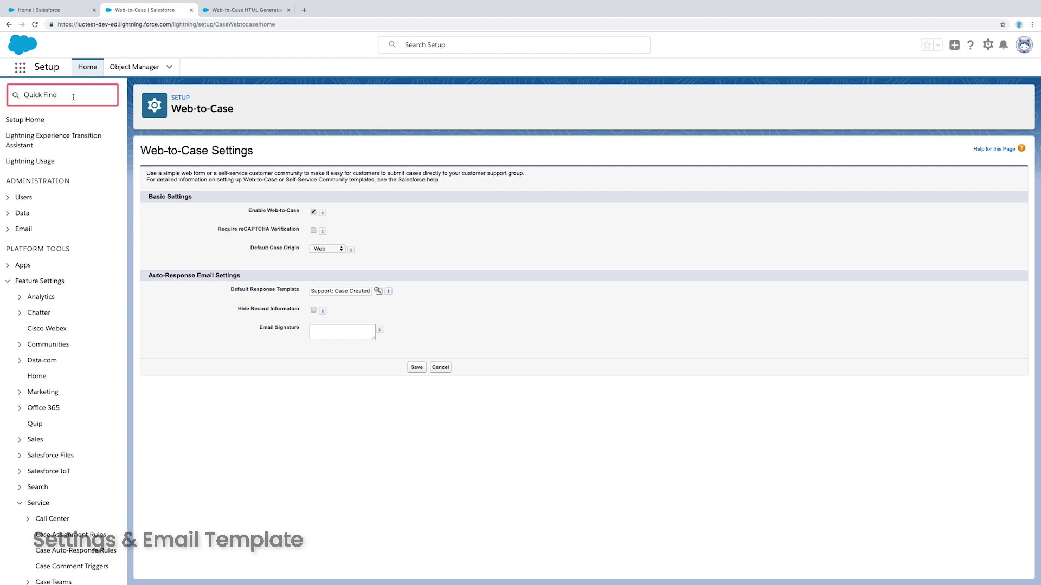
type("email")
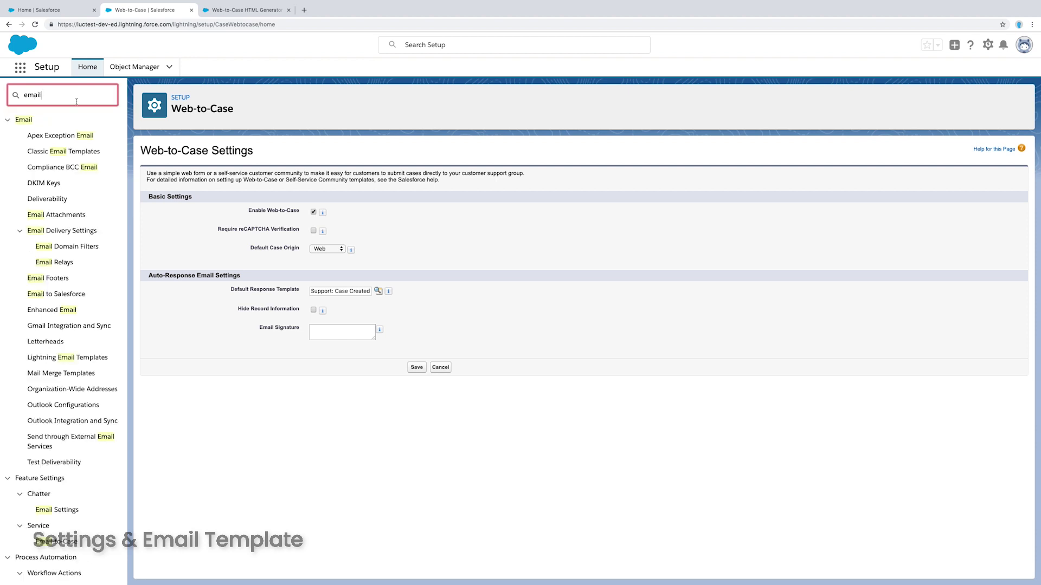
type(" temp")
left_click(78, 136, "super")
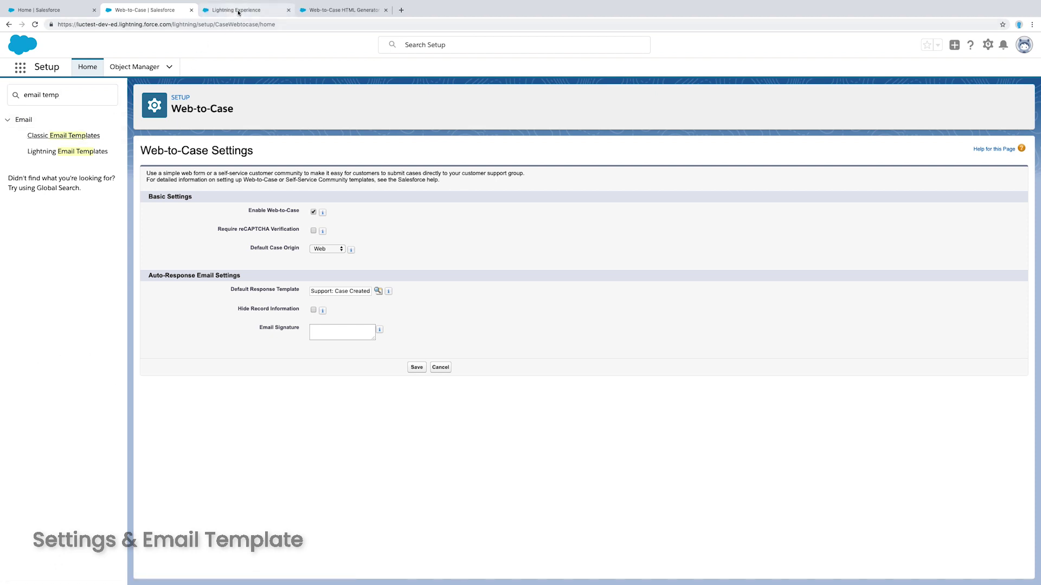
Find and open the Support: Case Created (Web Inquiries) template, then start editing it
triple_click(333, 291)
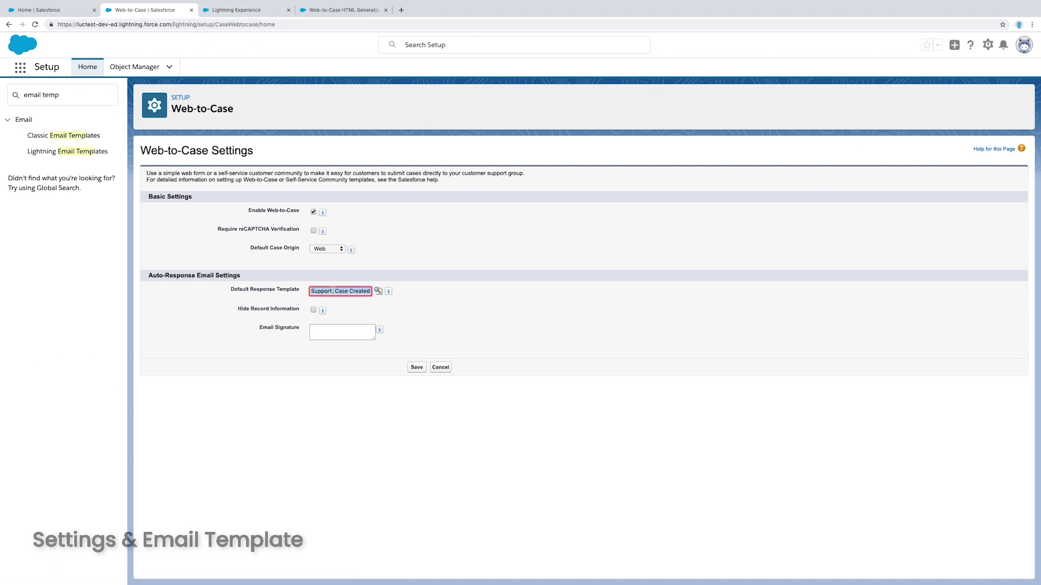
left_click(290, 12)
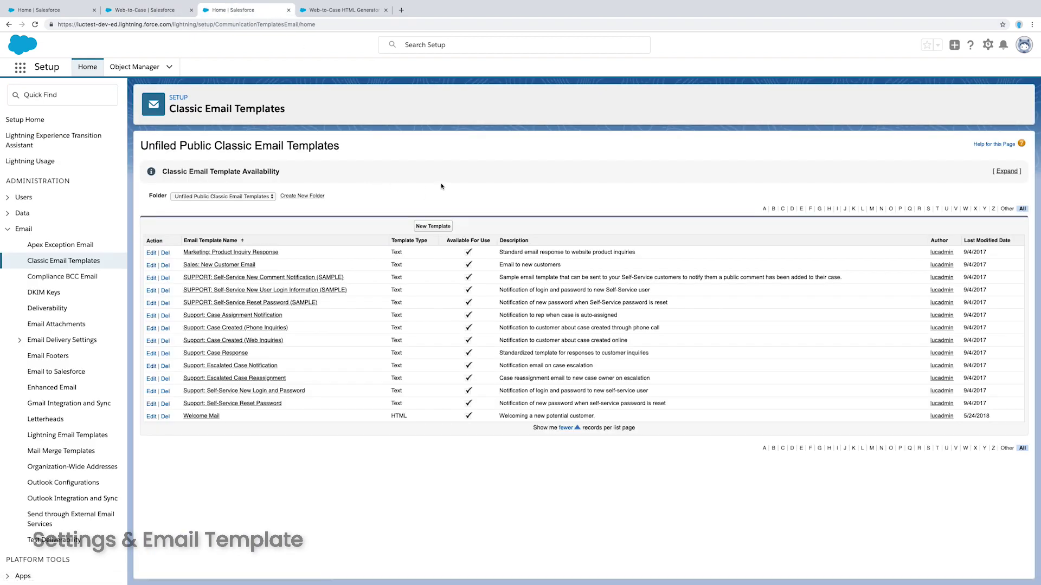
key("ctrl+f")
type("Support: Case Created (Web Inquiries)")
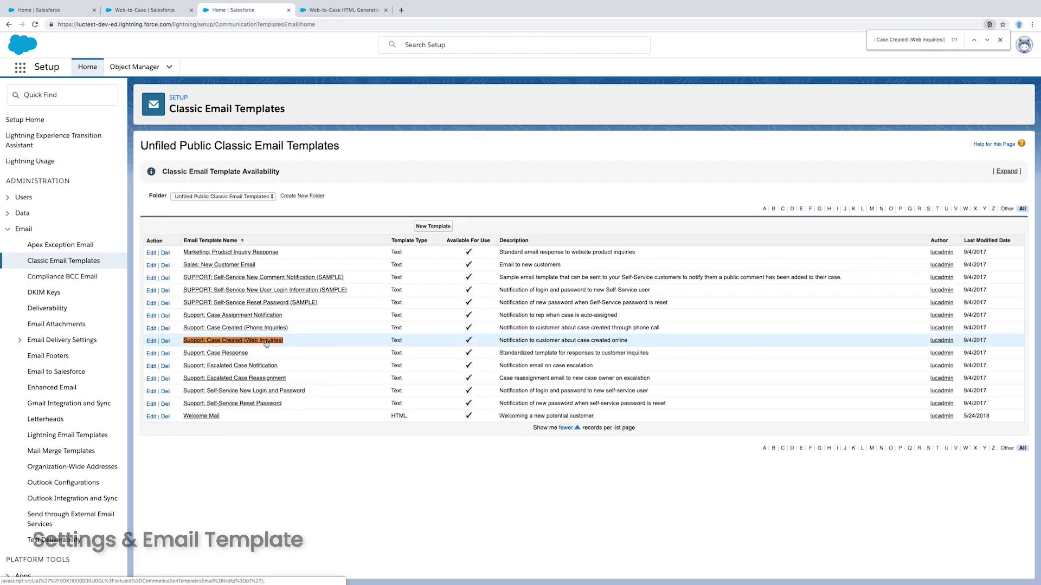
left_click(266, 342)
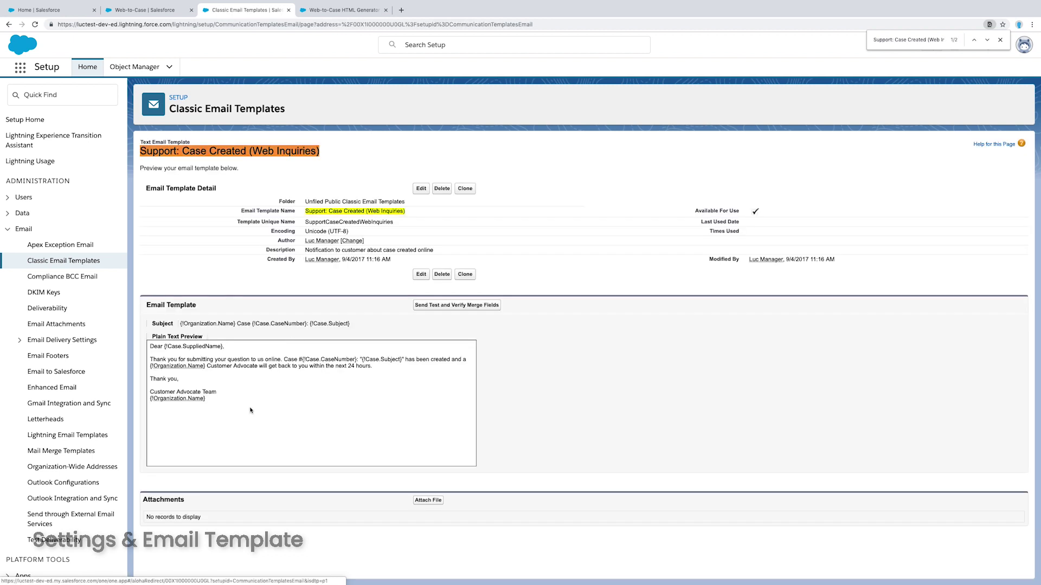
left_click_drag(241, 418, 153, 345)
left_click(206, 353)
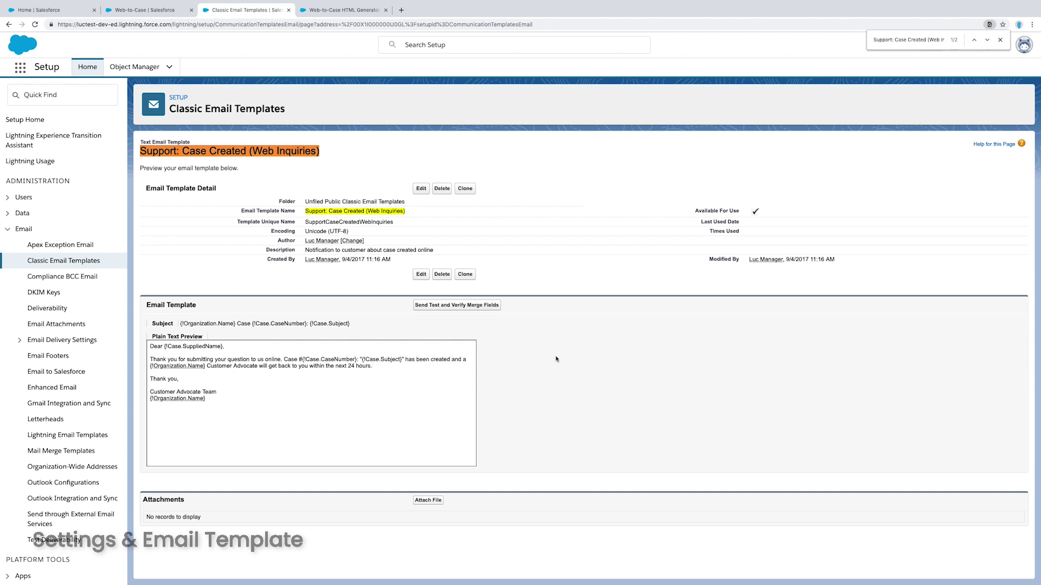
left_click(428, 275)
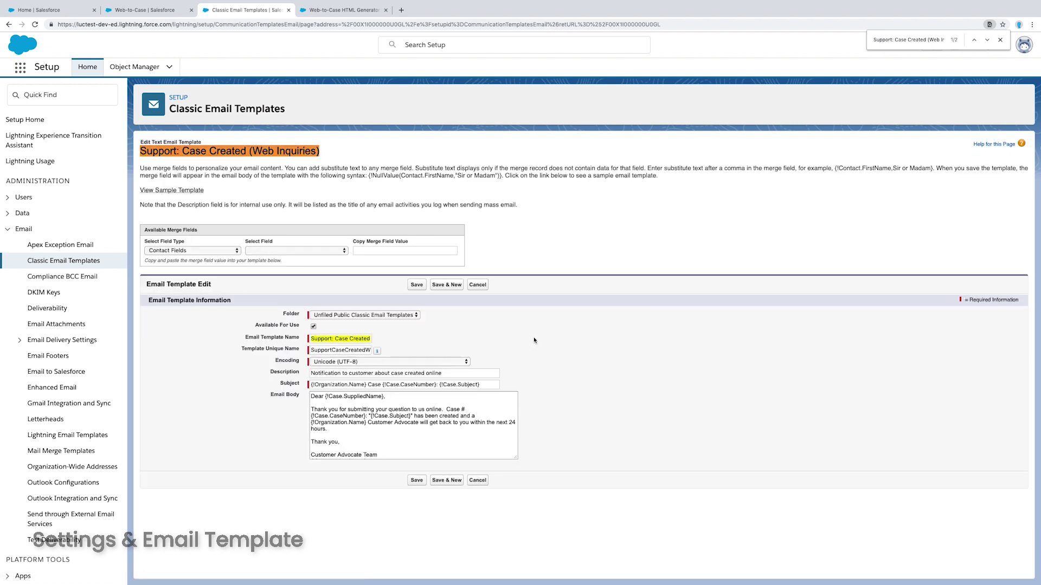
Change the template greeting 'Dear' to 'Hey', save, and close the templates tab
double_click(323, 397)
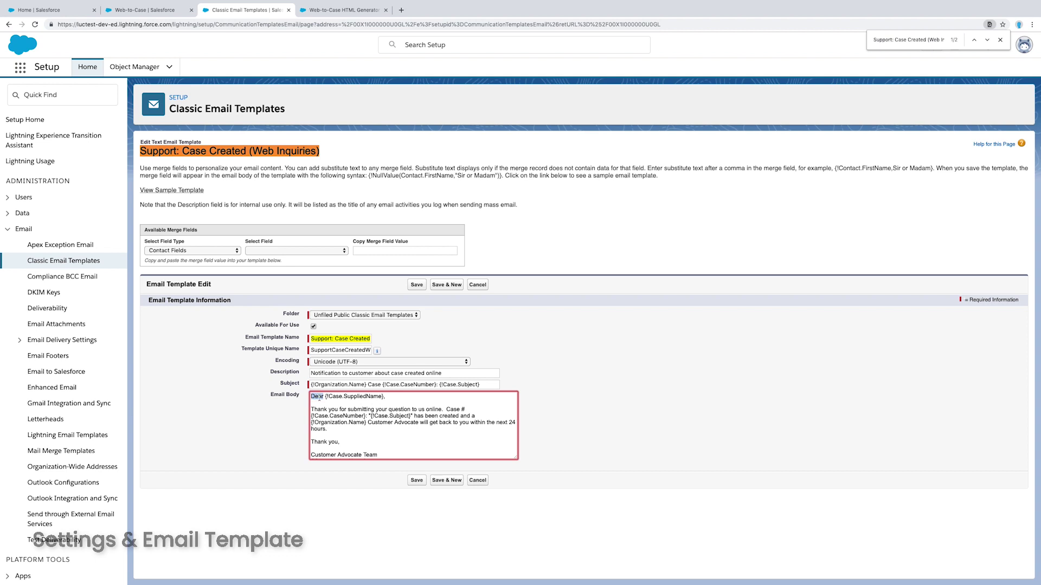
type("Hey")
left_click(417, 481)
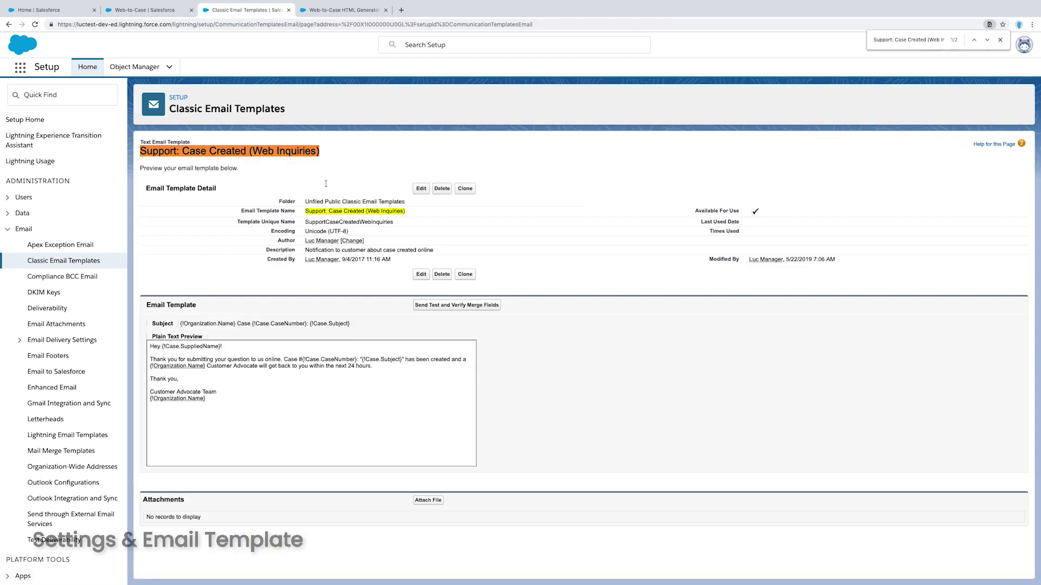
key("super+w")
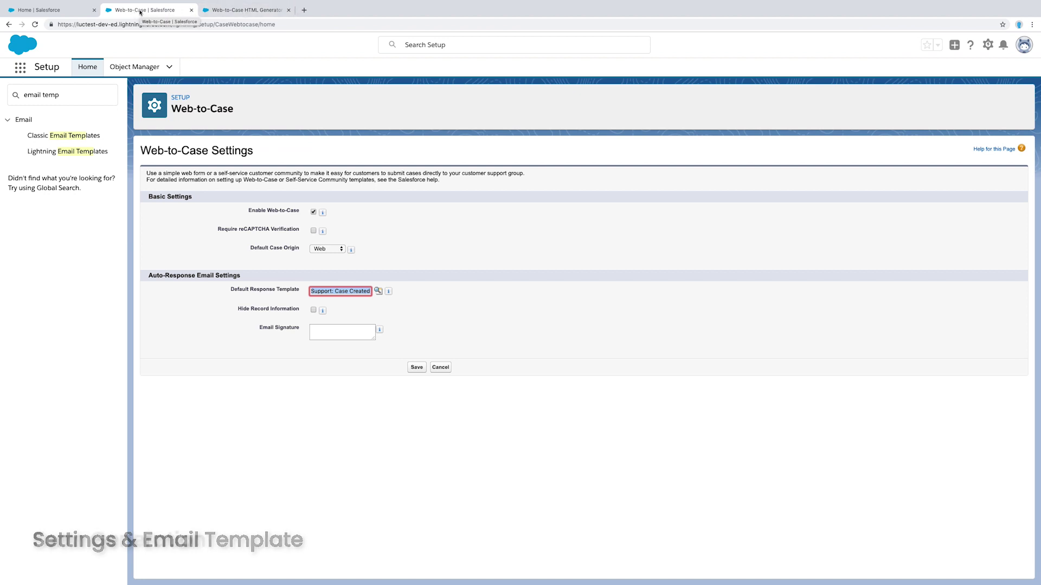
Remove Contact Name from the selected form fields and exclude reCAPTCHA from the form
key("super+w")
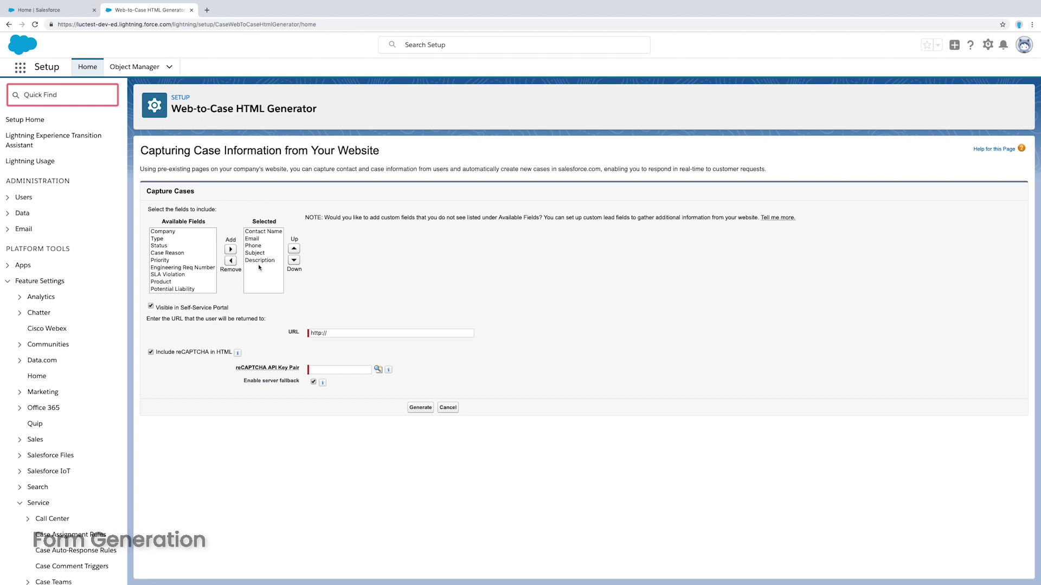
left_click(256, 232)
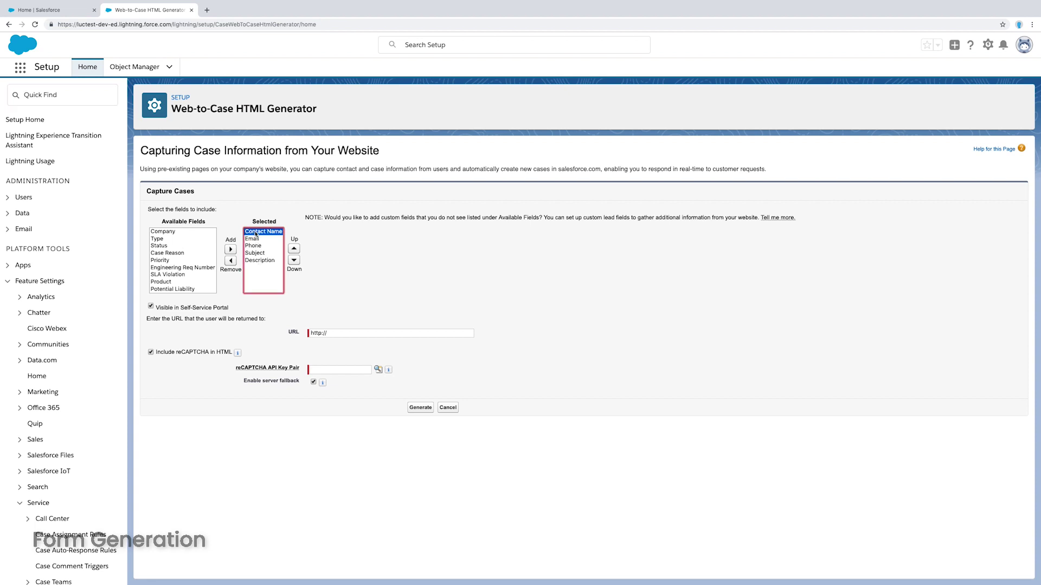
left_click(231, 261)
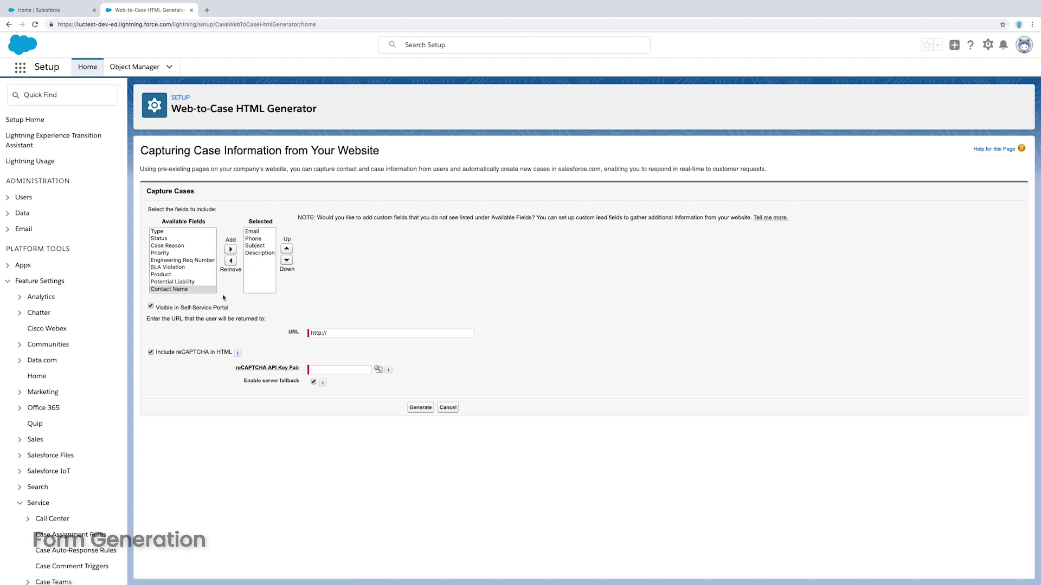
left_click_drag(262, 233, 267, 265)
left_click(320, 300)
left_click(151, 353)
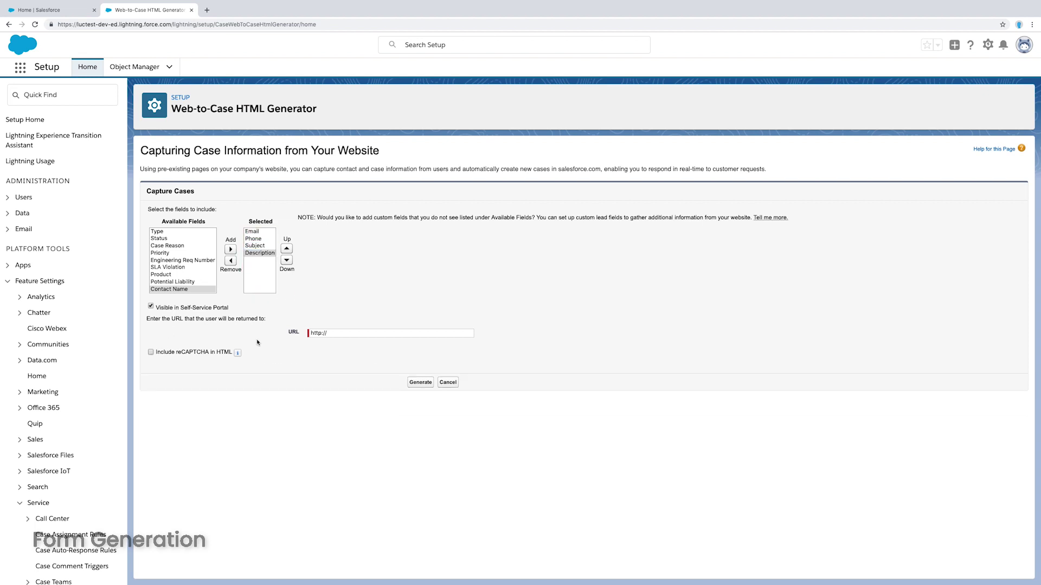
left_click(341, 332)
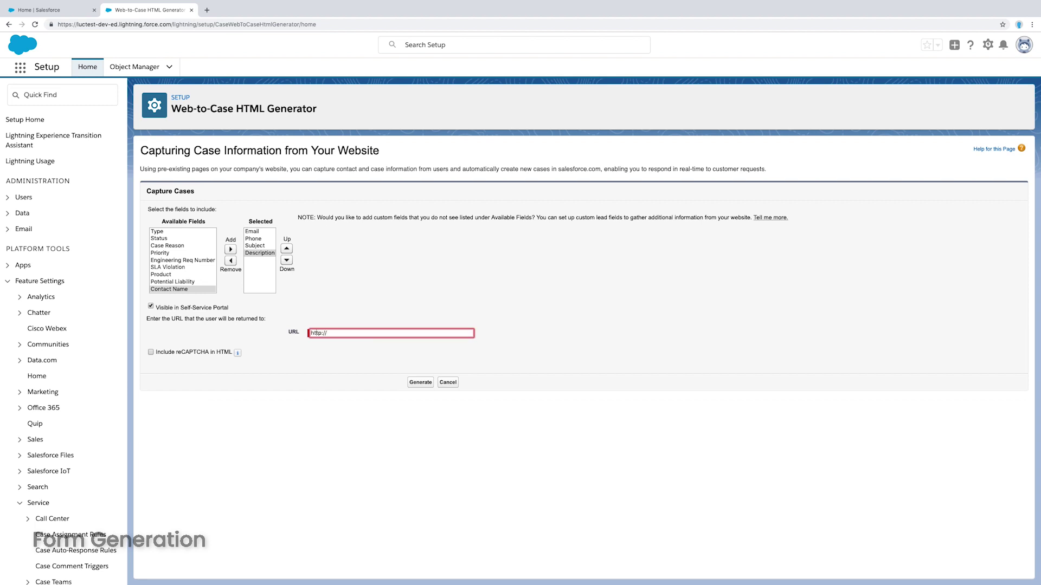
left_click(318, 332)
type("s://sfdc.guide/thank-you")
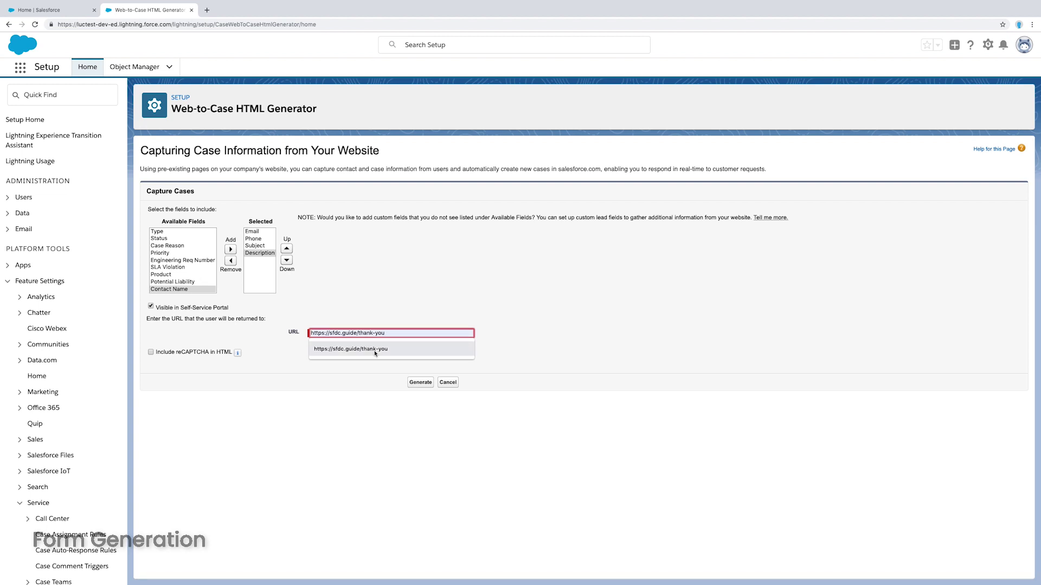
left_click(374, 355)
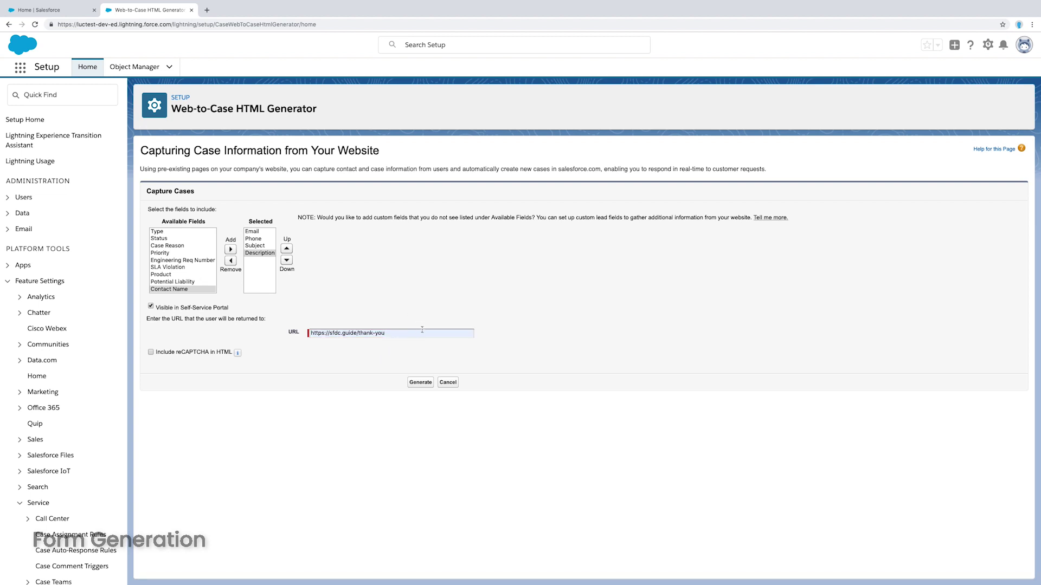
left_click(420, 382)
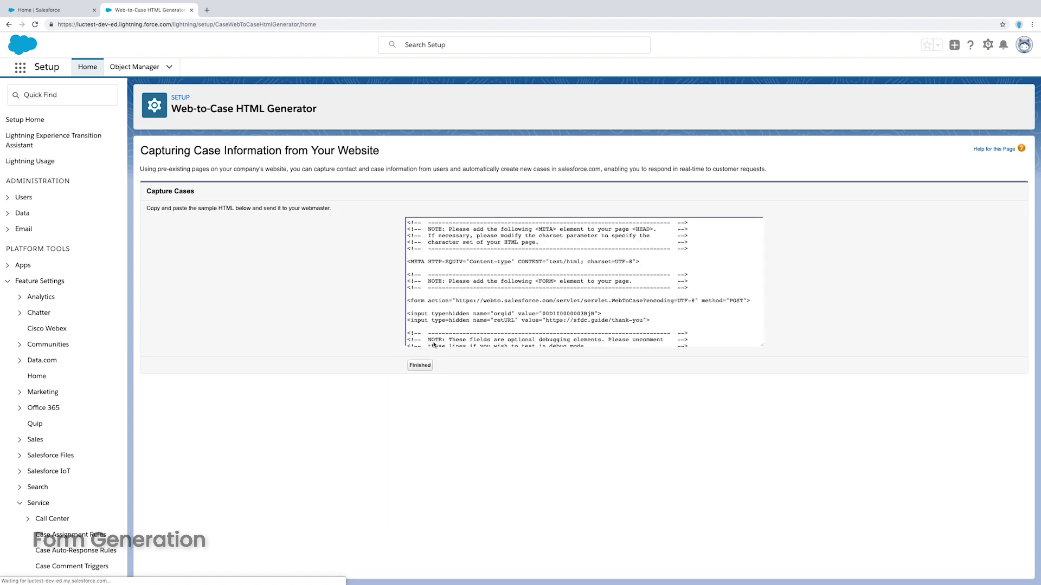
left_click(434, 345)
scroll(491, 288, "down", 5)
scroll(490, 288, "up", 5)
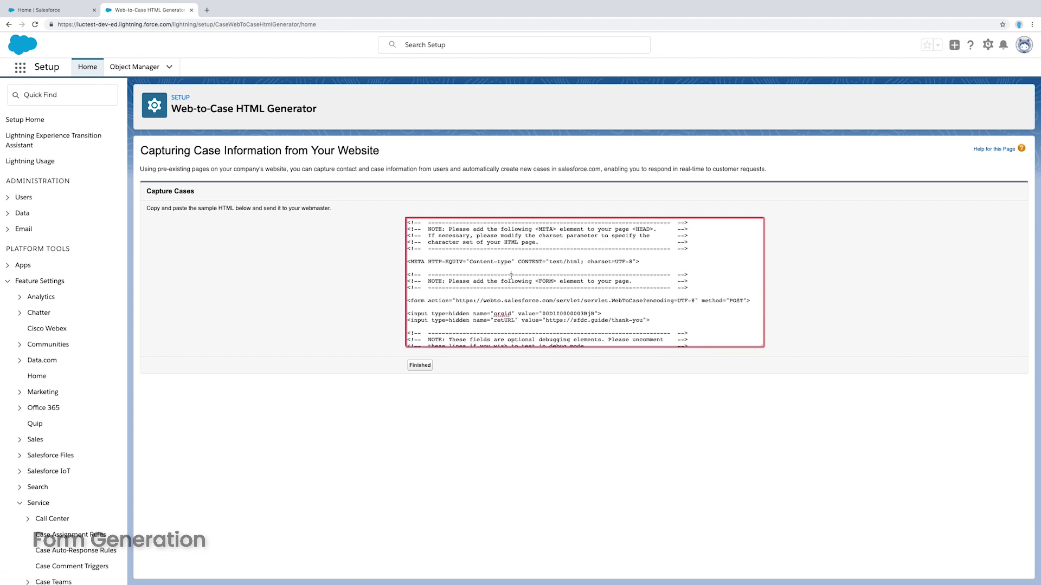
key("ctrl+a")
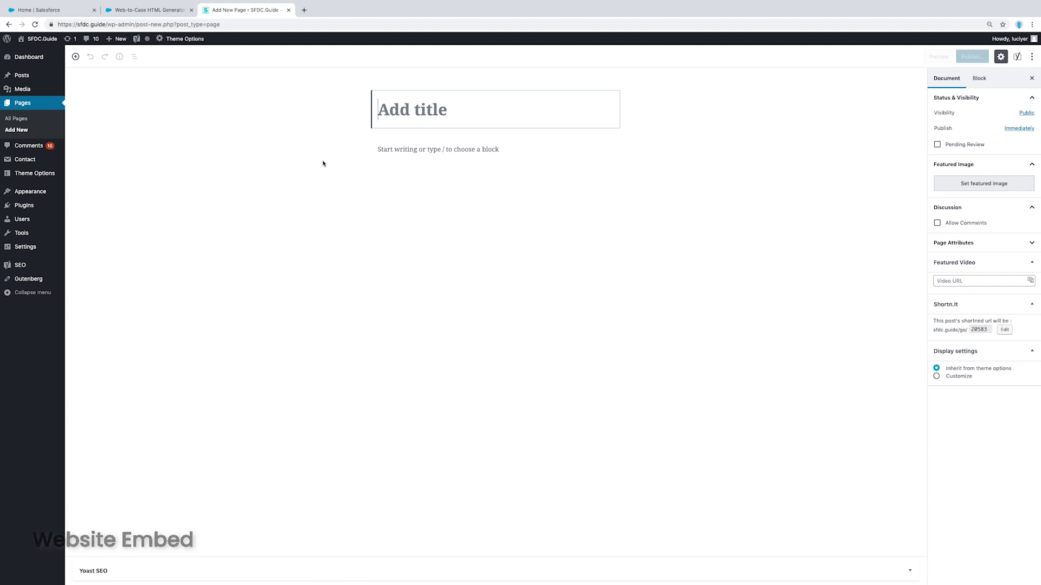
Title the page 'Inquiries', switch to the Code Editor, and paste the Web-to-Case HTML
type("Inquiries")
left_click(548, 152)
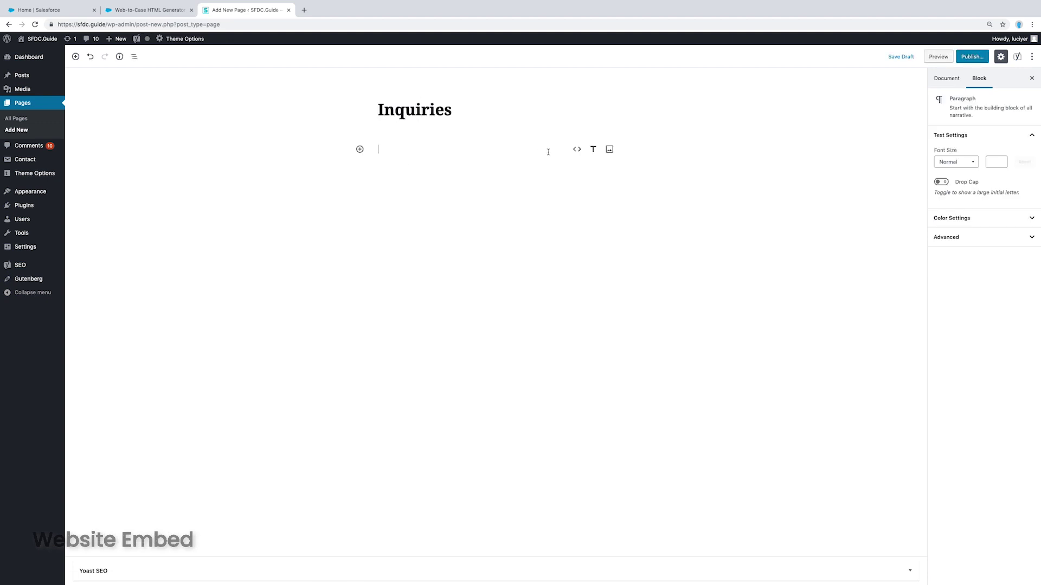
left_click(1032, 57)
left_click(962, 187)
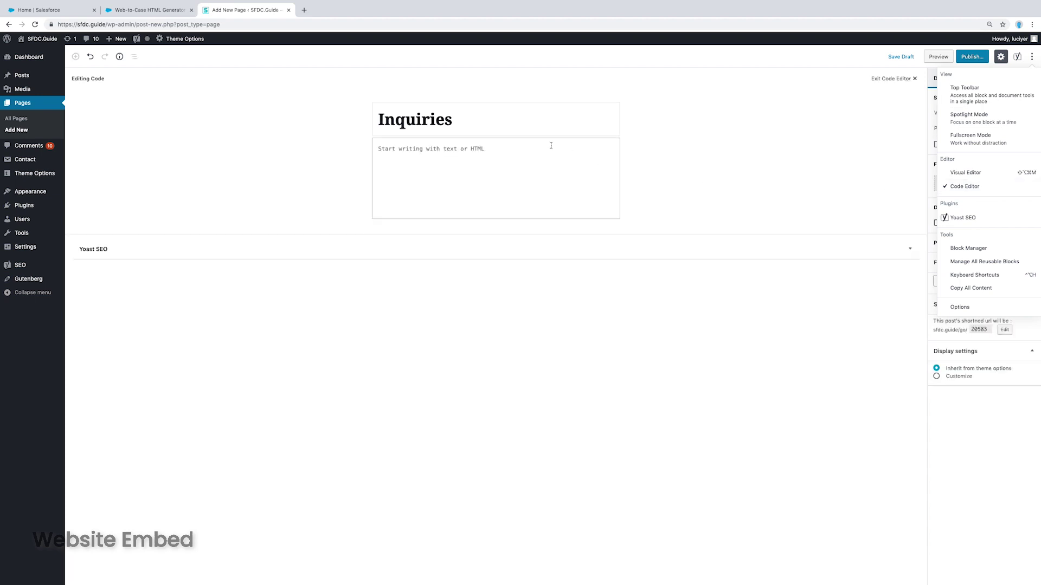
left_click(526, 150)
key("ctrl+v")
Delete the META and FORM comment blocks and self-close the META tag
scroll(526, 271, "up", 10)
left_click_drag(423, 240, 358, 141)
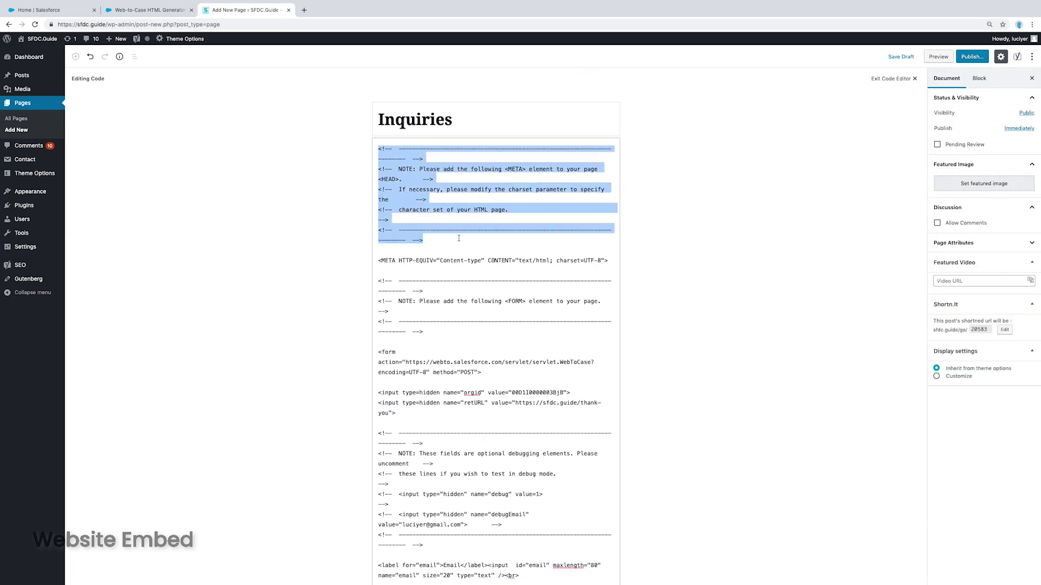
key("BackSpace")
left_click_drag(423, 240, 364, 189)
key("BackSpace")
left_click(392, 156)
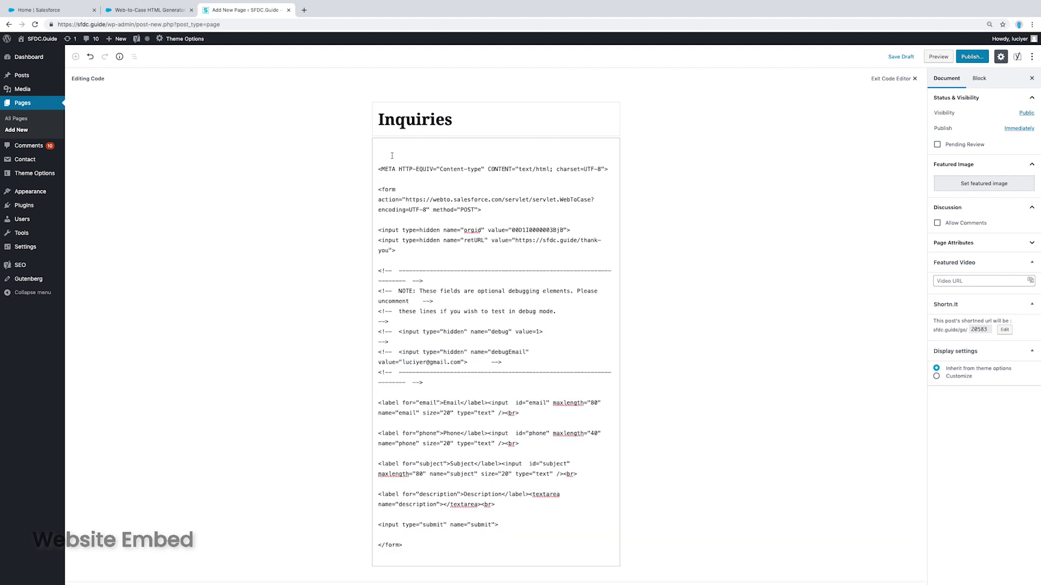
key("BackSpace")
key("Delete")
type("/")
Delete the debugging comment block and check the orgid and retURL values
left_click_drag(433, 367, 360, 244)
key("BackSpace")
double_click(534, 209)
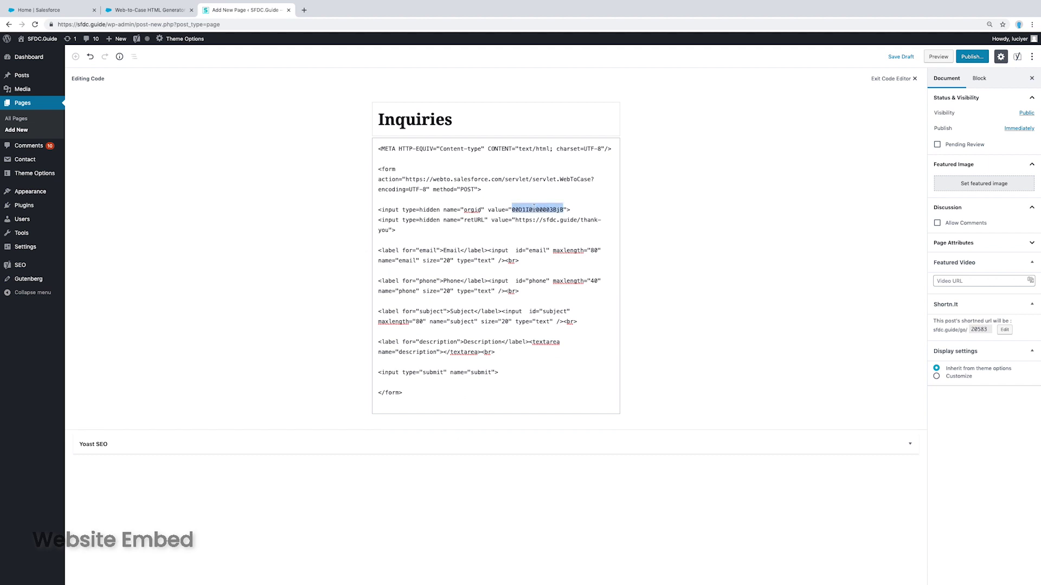
left_click_drag(516, 220, 389, 231)
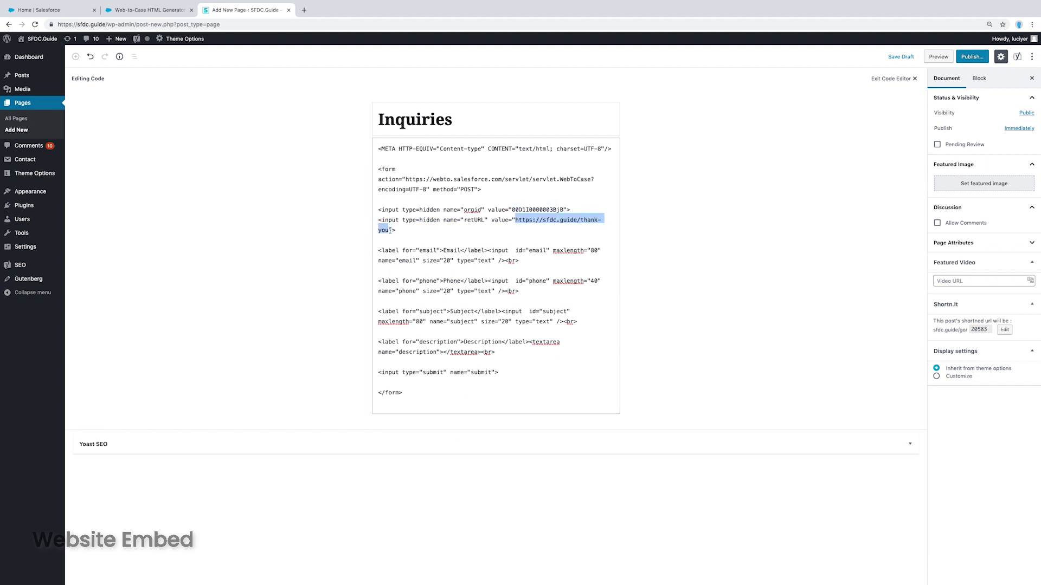
left_click(512, 234)
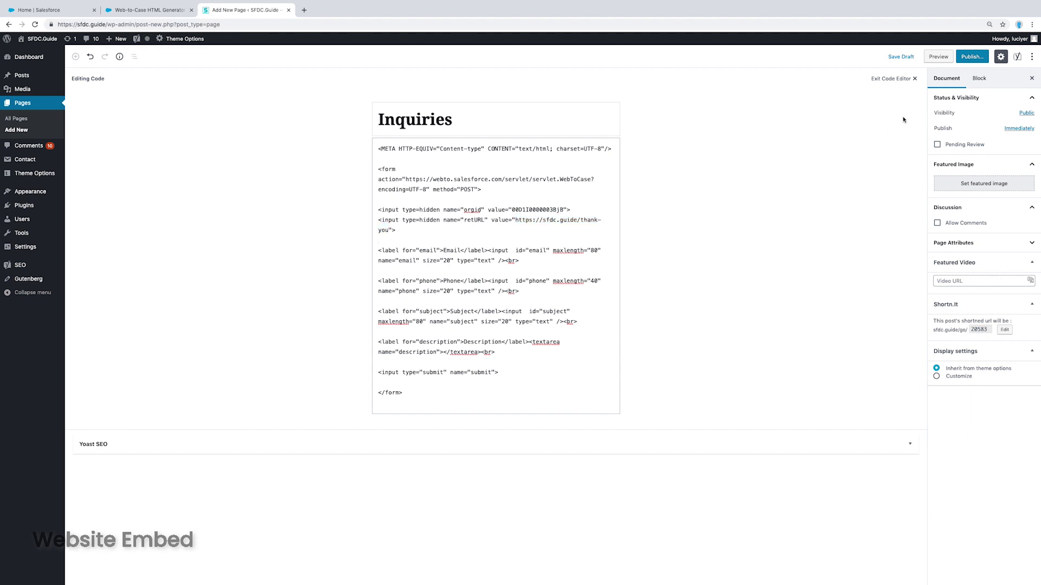
left_click(977, 57)
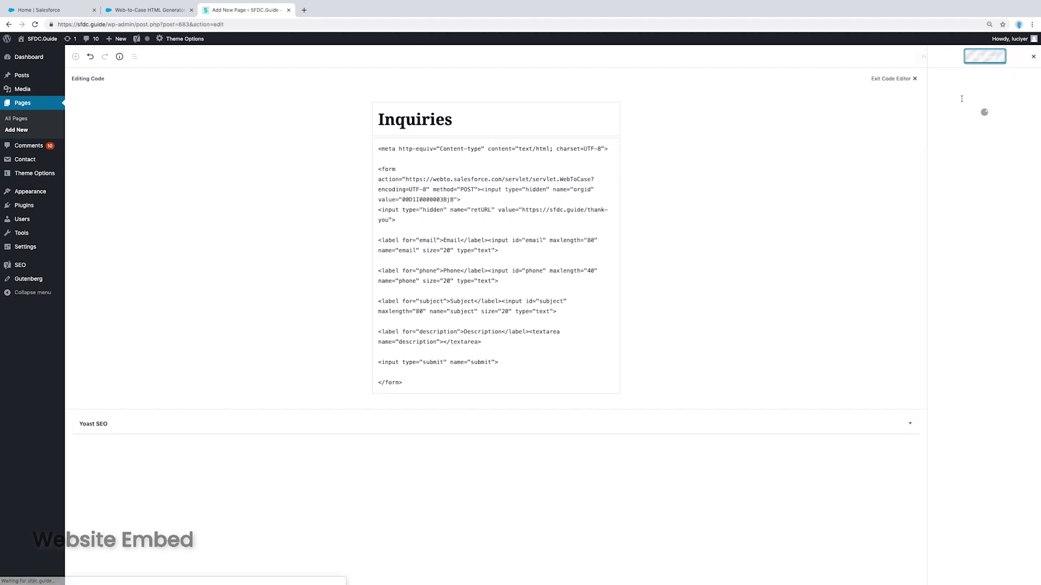
left_click(989, 58)
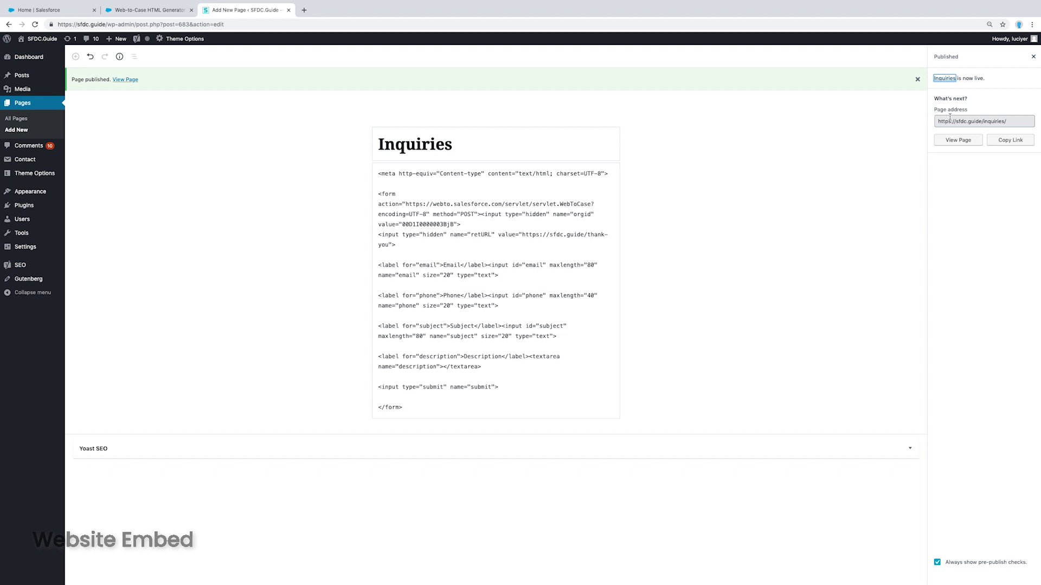
left_click(958, 140)
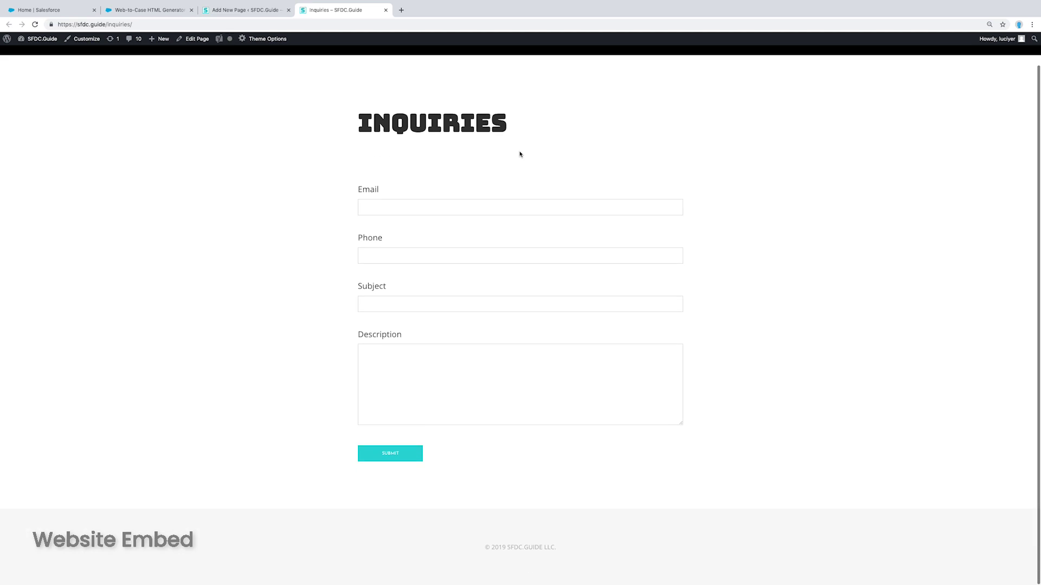
left_click(474, 242)
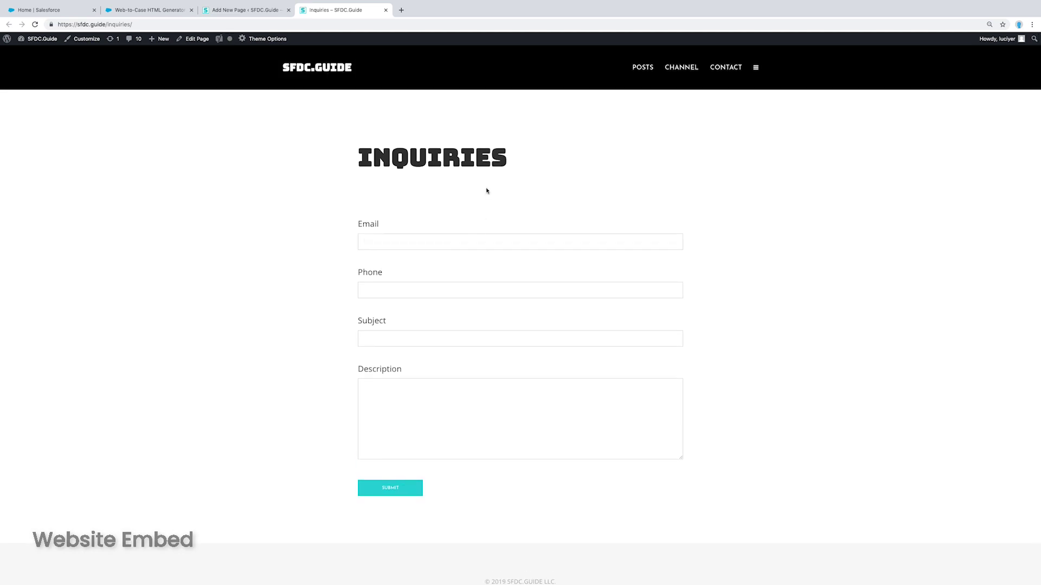
left_click(255, 11)
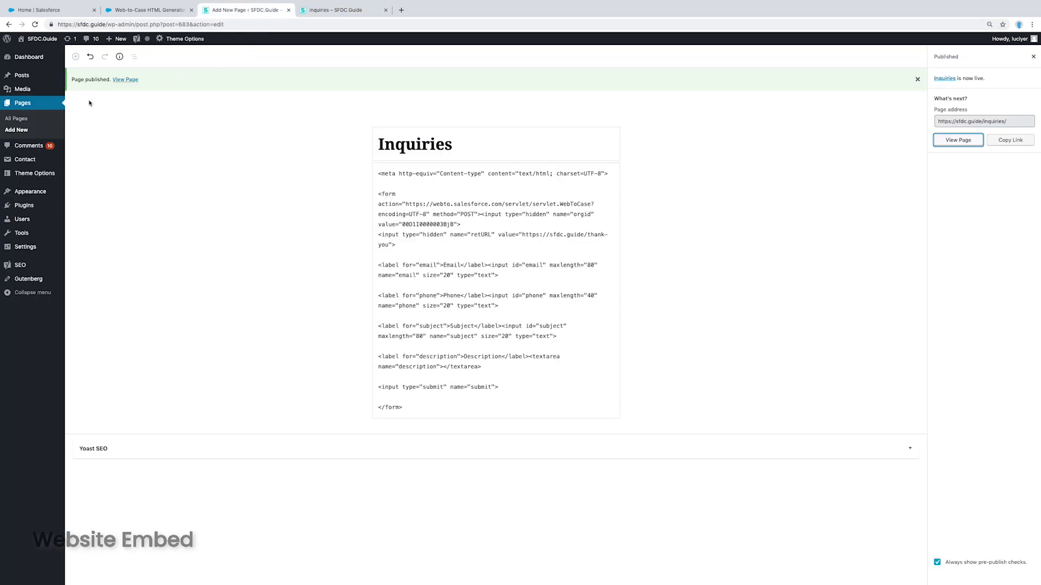
Create a 'Thank You!' page in the visual editor with the inquiry-received and return-to-homepage paragraphs
left_click(23, 130)
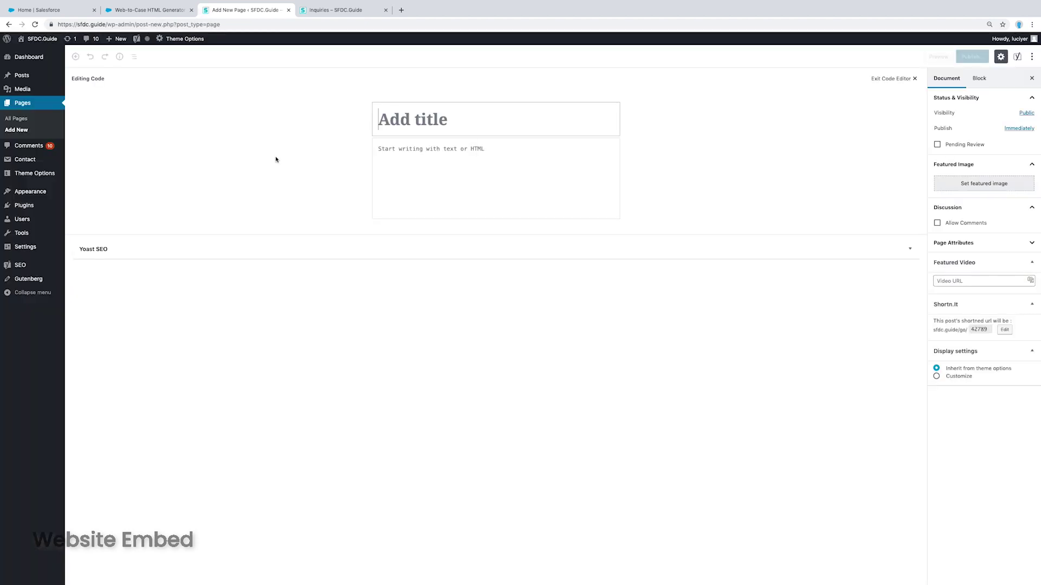
type("Thank You")
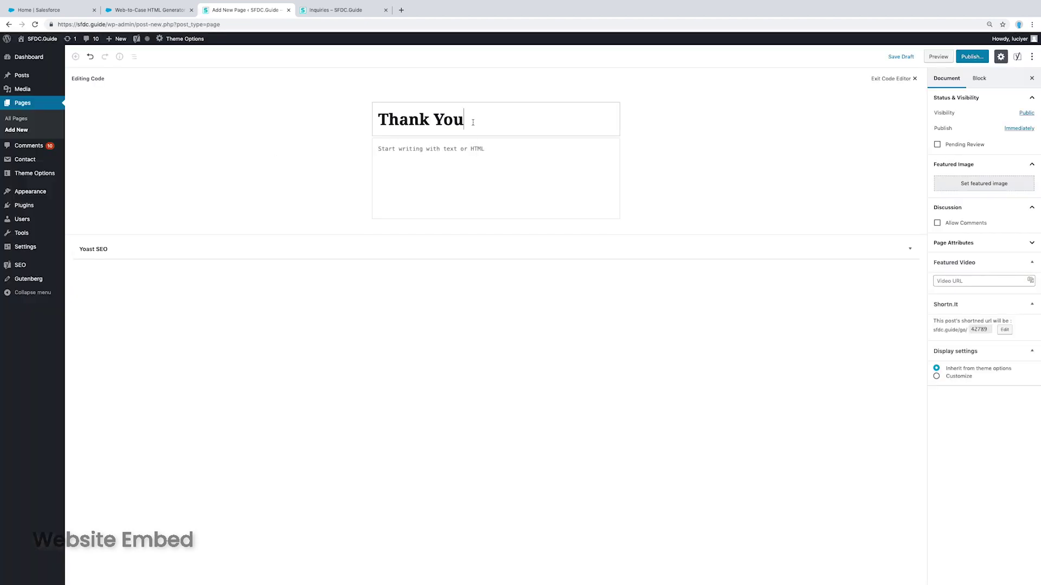
type("!")
key("Tab")
left_click(1032, 57)
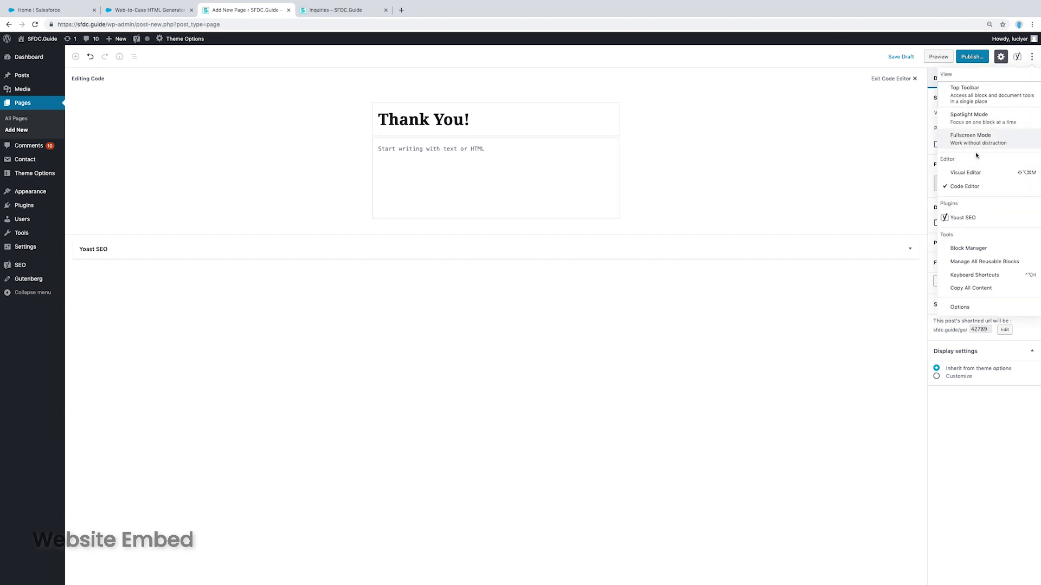
left_click(965, 173)
type("Your inquiry has been received, you'll receive an email confirmation shortly.")
key("Return")
type("To return back to the h")
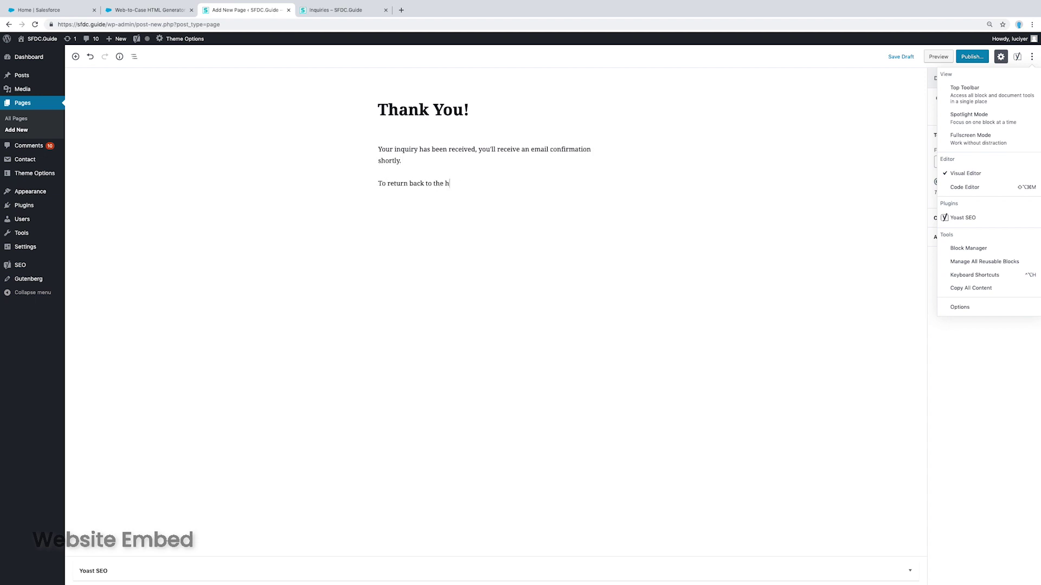
type("omepage, click here.")
Link the word 'here' to sfdc.guide
double_click(504, 183)
left_click(469, 165)
type("sfdc.guide")
left_click(458, 214)
left_click(558, 200)
left_click(540, 168)
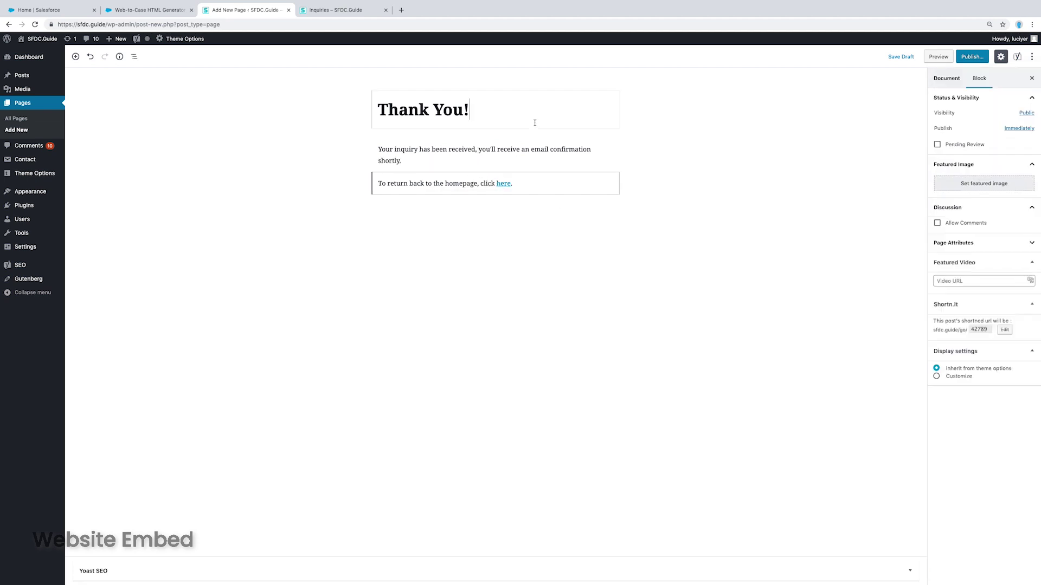
left_click(386, 115)
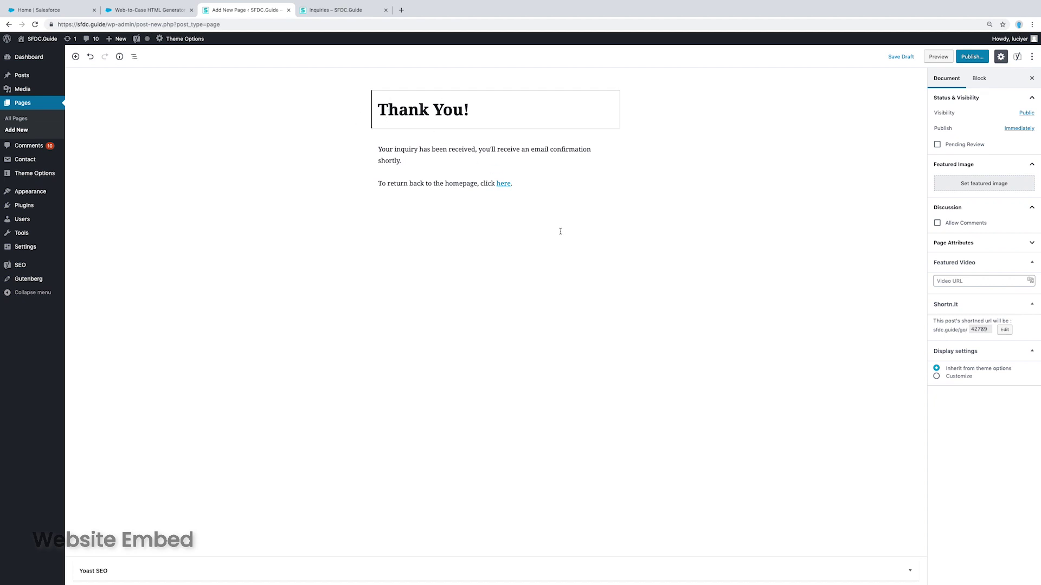
left_click(972, 56)
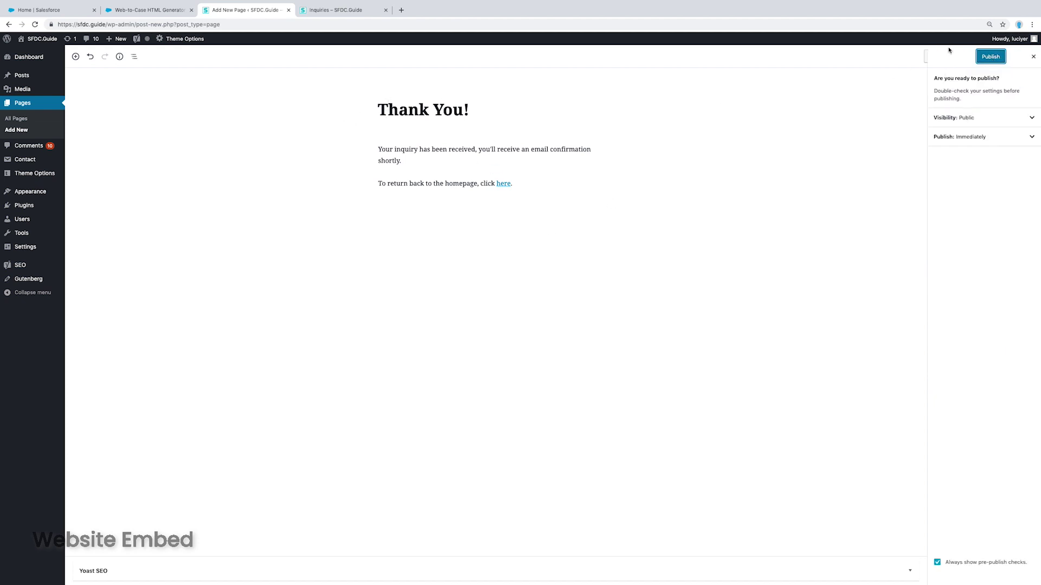
left_click(988, 56)
left_click(451, 135)
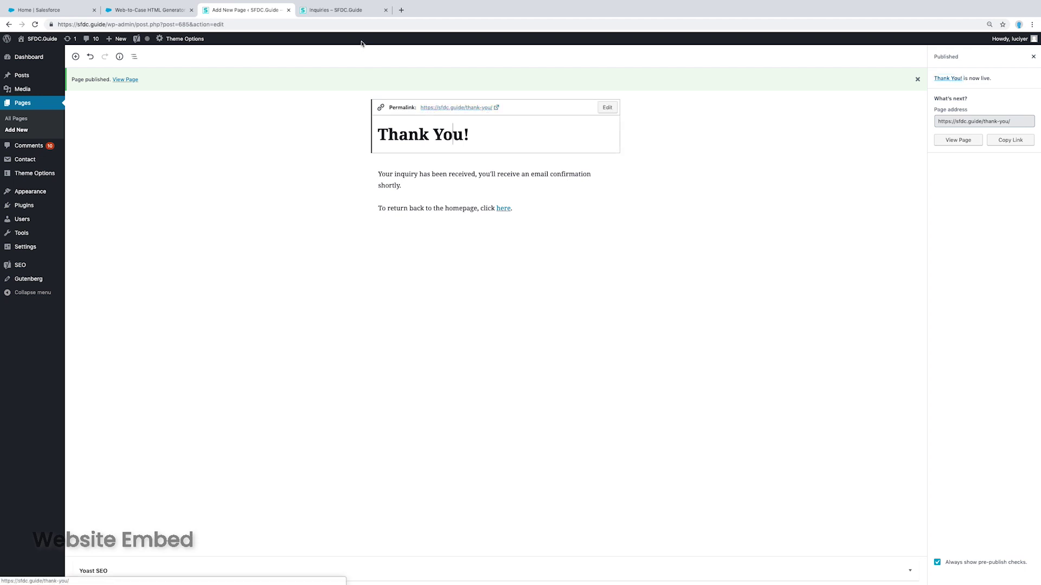
Submit a test inquiry with a test email address and message, then follow the 'here' link home
left_click(350, 11)
left_click(412, 241)
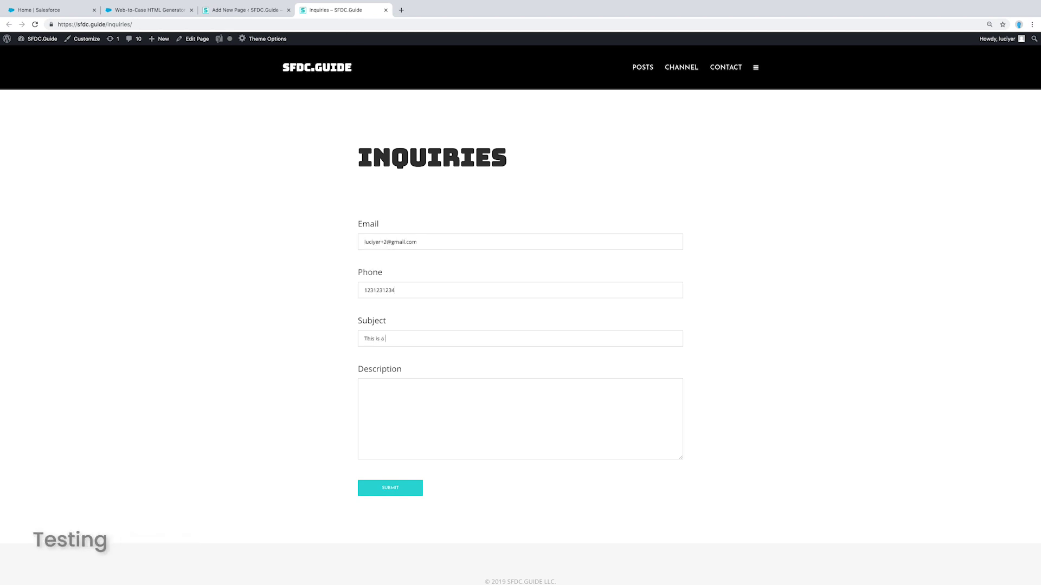
type("y there, thsiis is a test of my new web-to-case-form!")
left_click(403, 491)
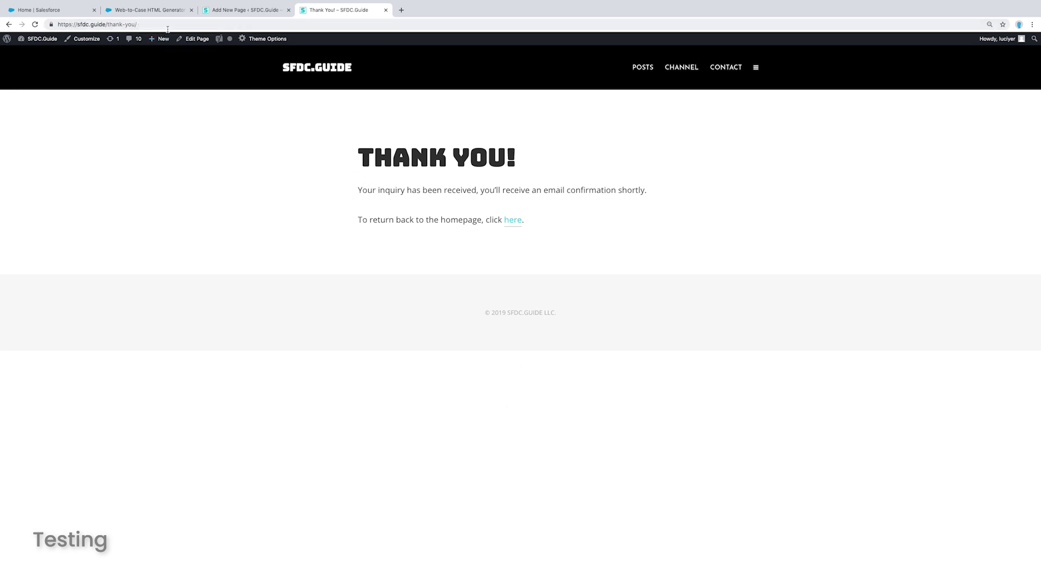
left_click(513, 221)
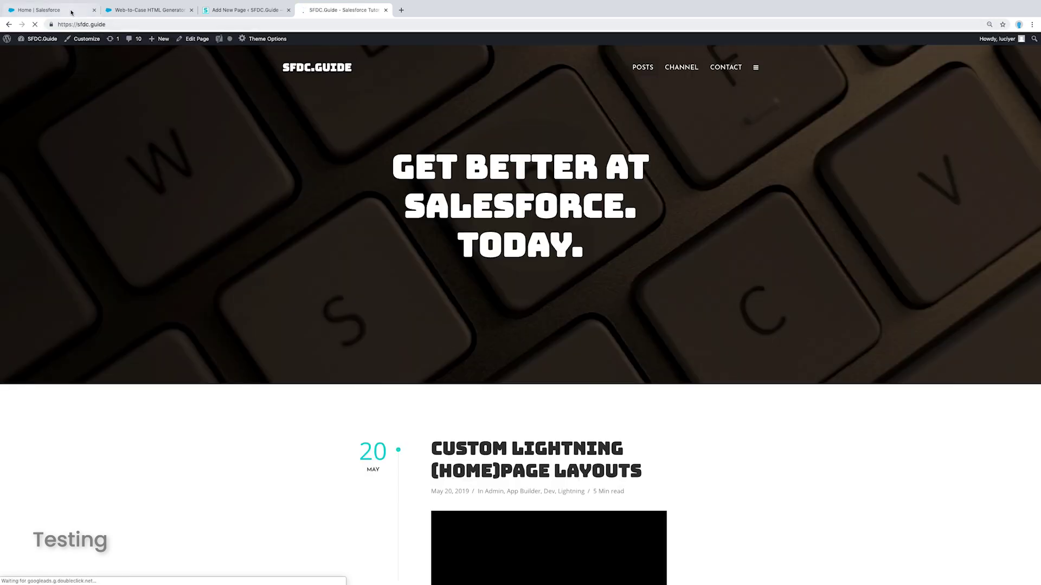
Open the Service app's Cases tab and switch to the All Open Cases list view
left_click(70, 10)
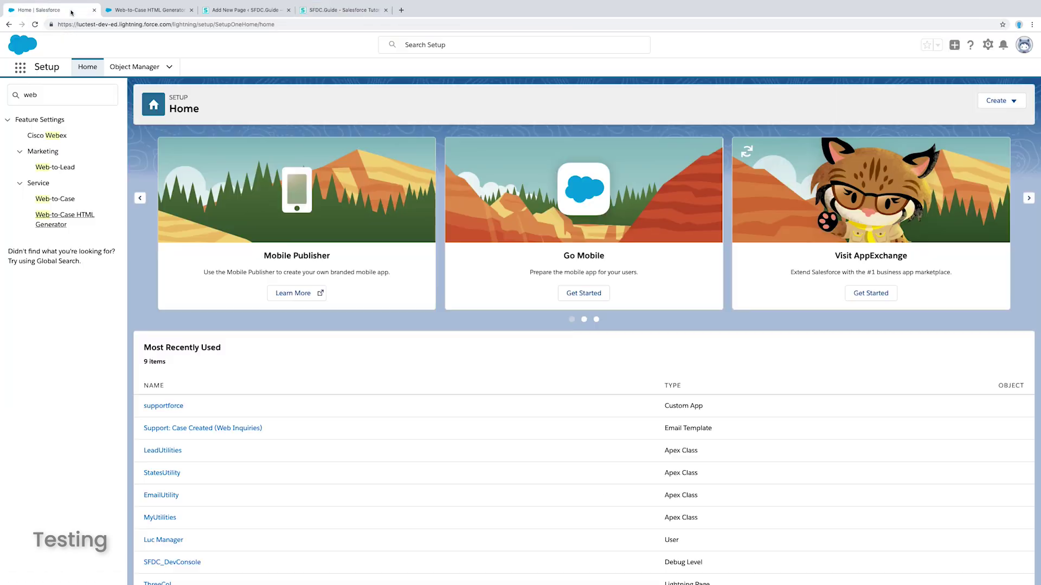
left_click(20, 67)
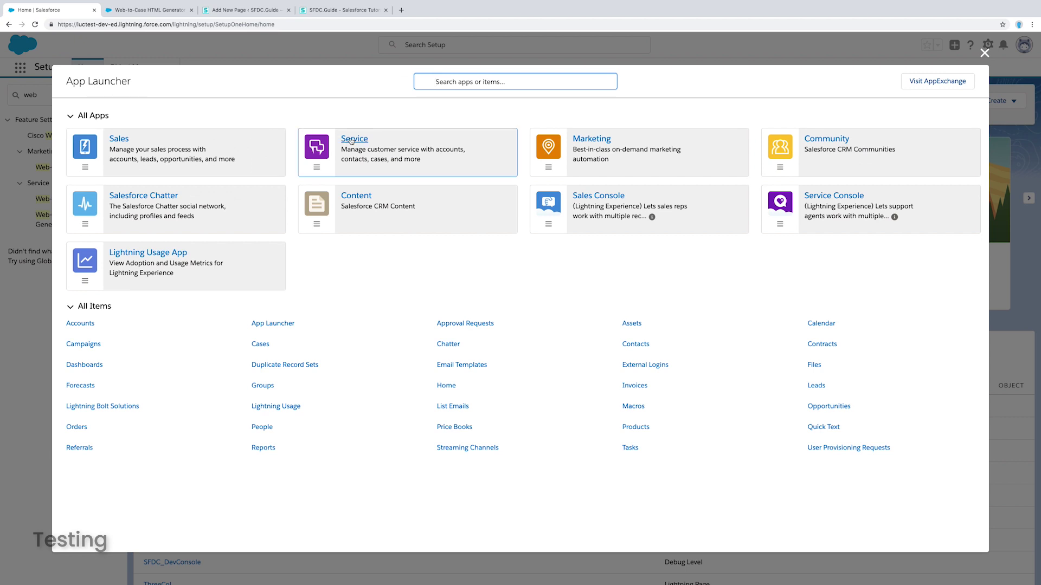
left_click(353, 141)
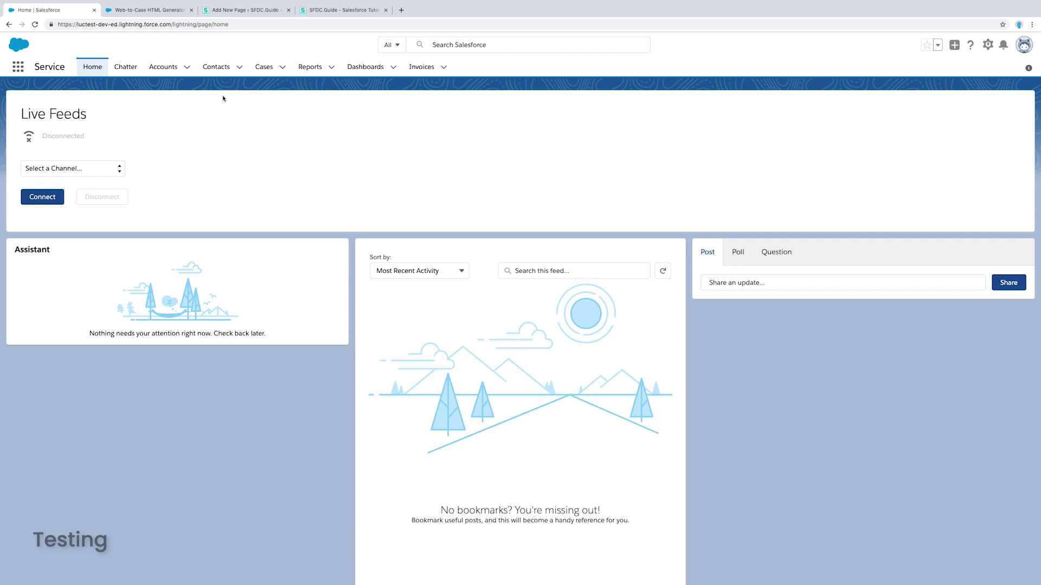
left_click(270, 74)
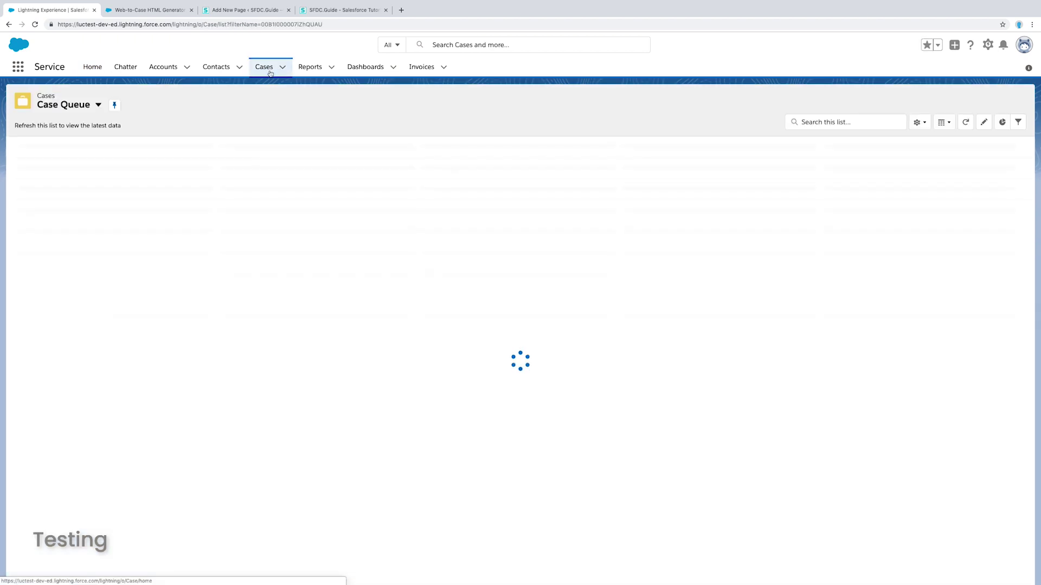
left_click(98, 108)
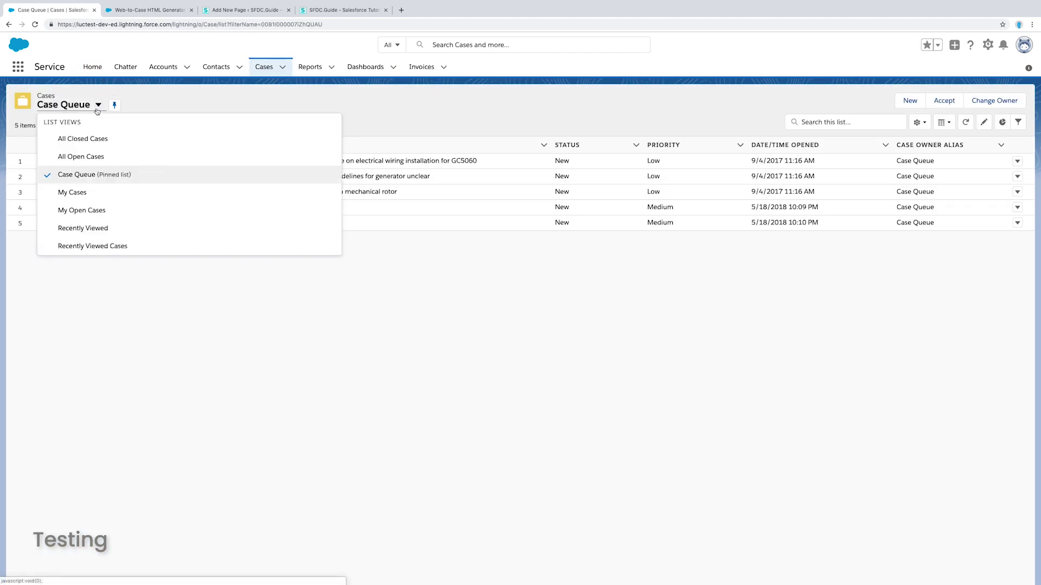
left_click(101, 158)
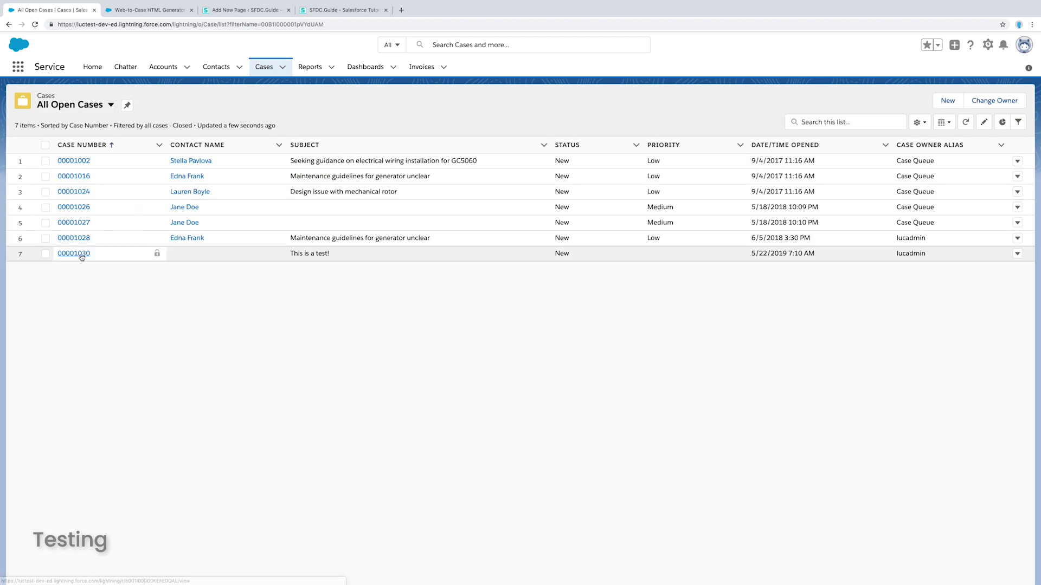
Open case 00001030 'This is a test!' and review its fields and the auto-response email in its feed
left_click(74, 253)
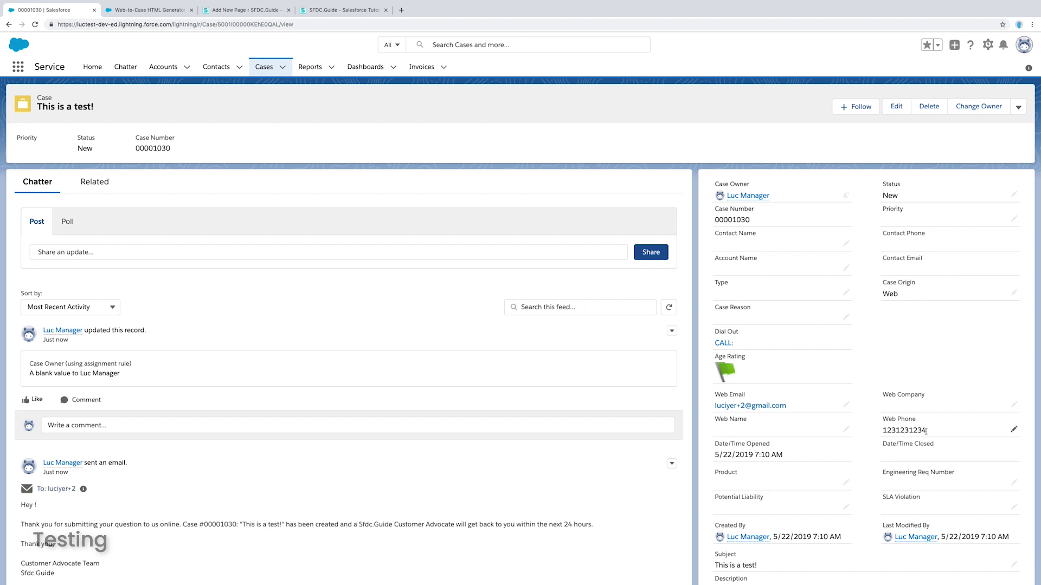
scroll(918, 430, "down", 3)
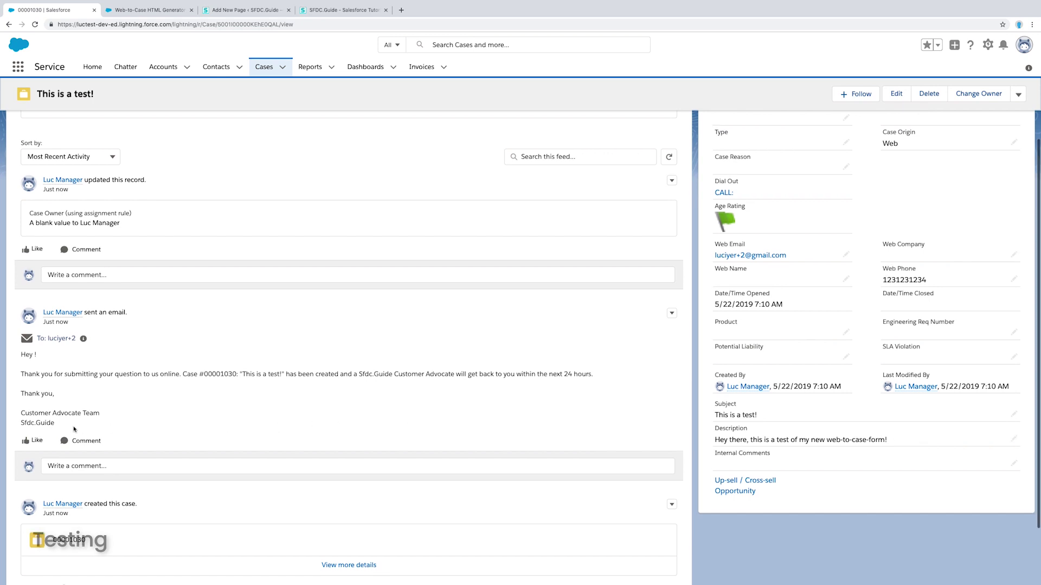
left_click_drag(65, 428, 23, 356)
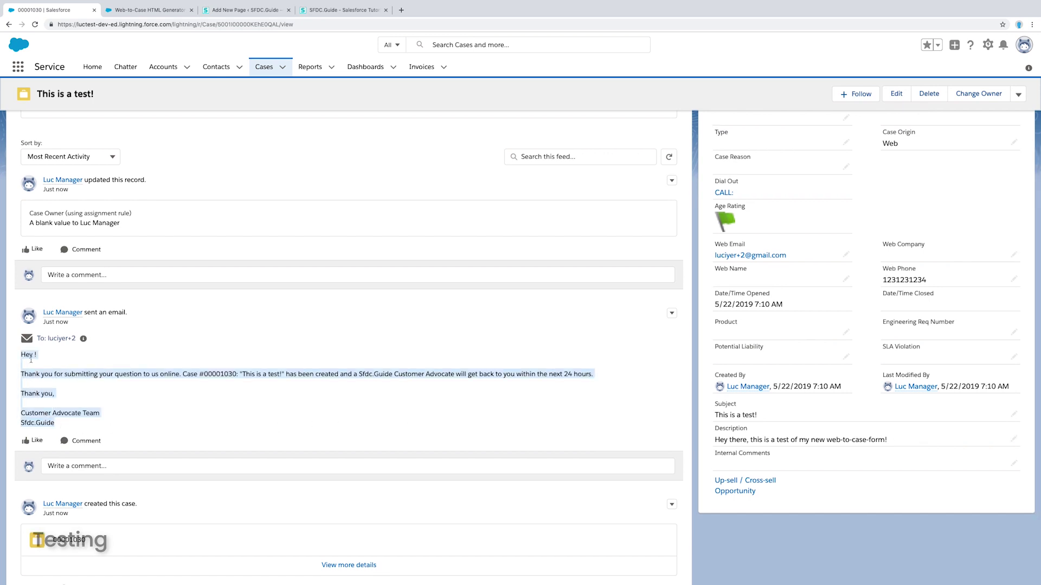